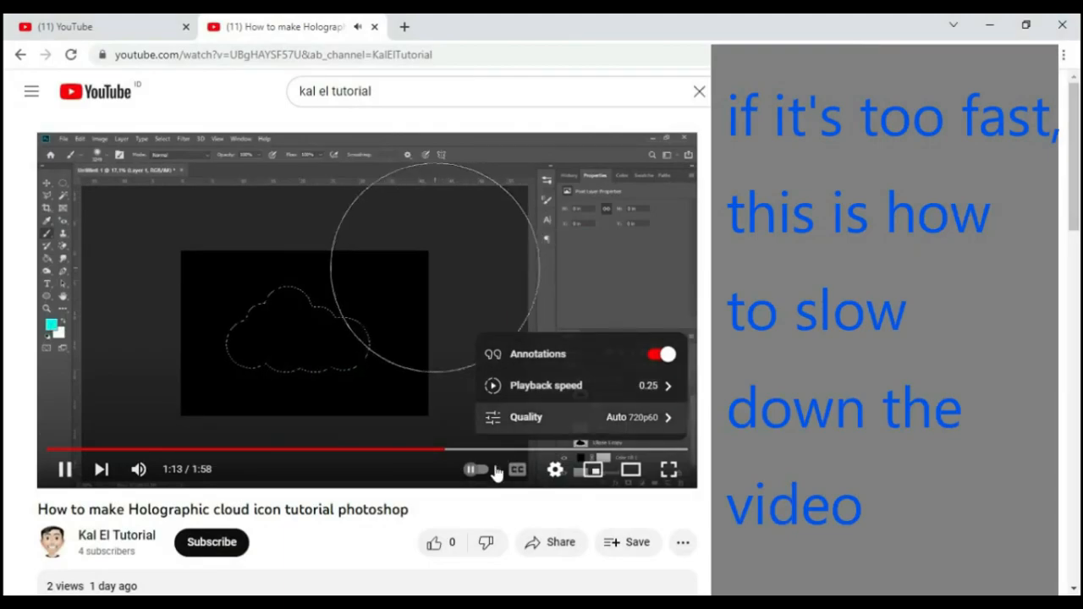
Create a new document from the "full hd x 2" preset, 3840 x 2160 pixels at 300 ppi with a white background
{"action": "left_click", "coordinate": [488, 508]}
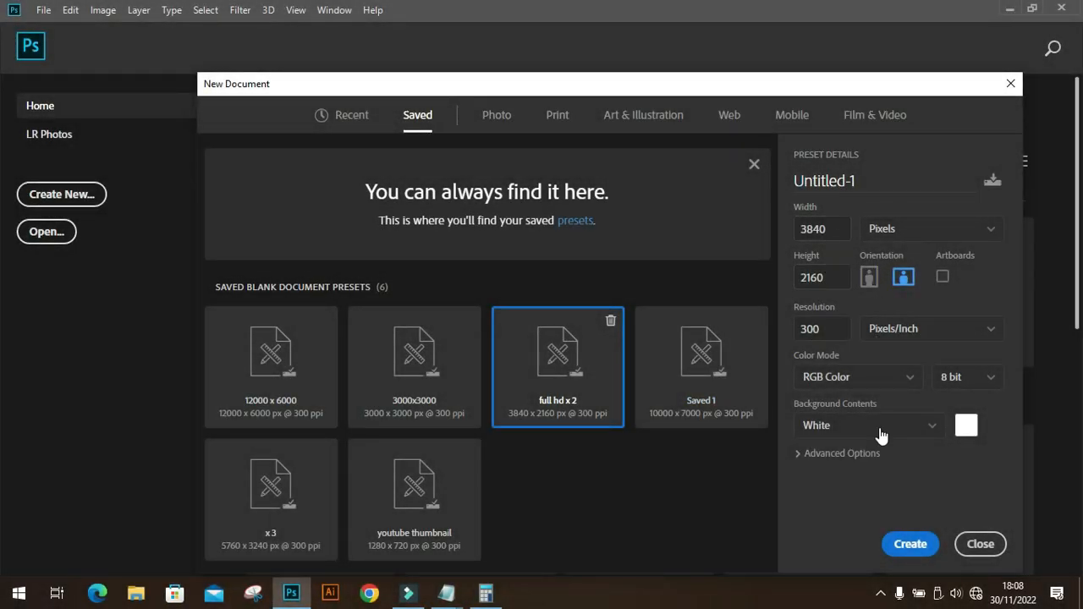
{"action": "left_click", "coordinate": [904, 542]}
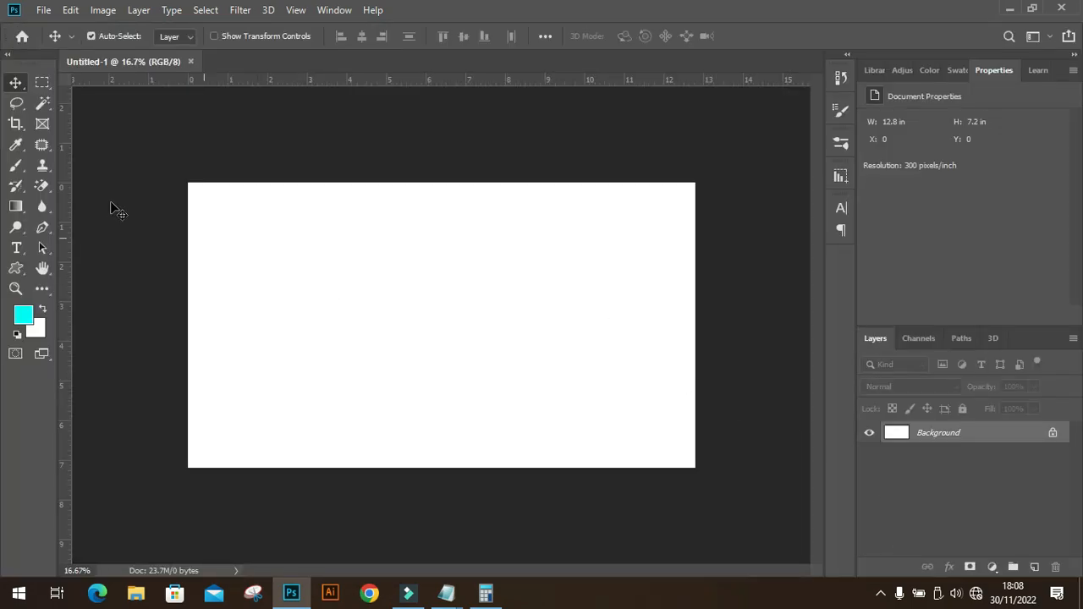
Draw a small solid black hexagon with the Custom Shape tool in the upper-left area of the canvas
{"action": "left_click", "coordinate": [644, 36]}
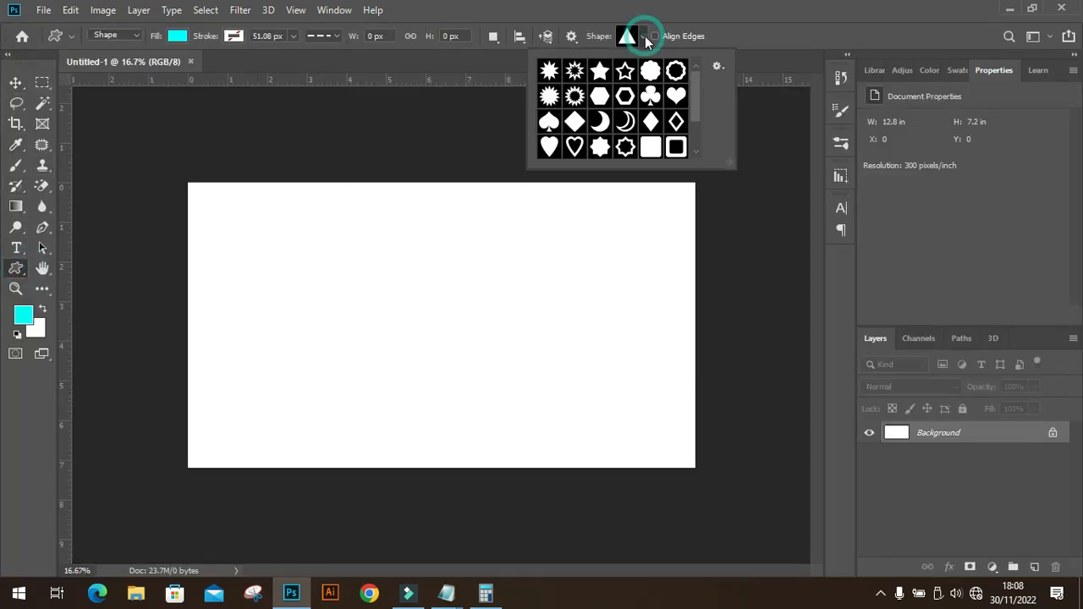
{"action": "left_click", "coordinate": [17, 335]}
{"action": "left_click_drag", "start_coordinate": [320, 295], "coordinate": [356, 337]}
{"action": "key", "text": "ctrl+z"}
{"action": "mouse_move", "coordinate": [317, 259]}
{"action": "left_mouse_down"}
{"action": "mouse_move", "coordinate": [343, 277]}
{"action": "mouse_move", "coordinate": [369, 267]}
{"action": "left_mouse_up"}
Duplicate the black hexagon and place the copy directly beside the original at the same height
{"action": "left_click", "coordinate": [15, 82]}
{"action": "key", "text": "ctrl+t"}
{"action": "key", "text": "alt+space"}
{"action": "left_click", "coordinate": [322, 323]}
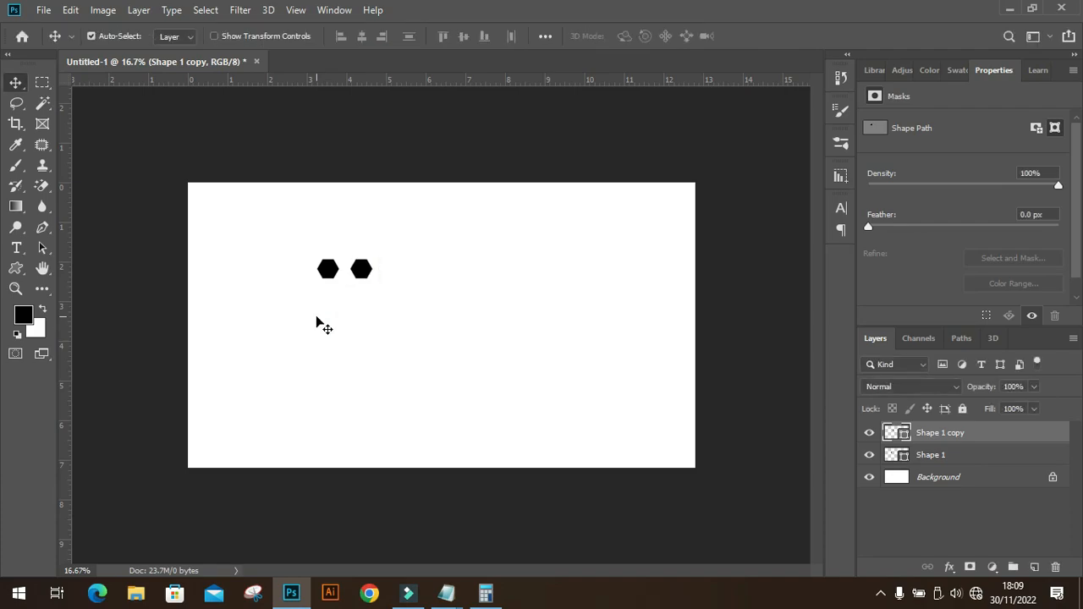
Change the fill colour of the duplicated hexagon to red
{"action": "left_click", "coordinate": [15, 267]}
{"action": "left_click", "coordinate": [176, 35]}
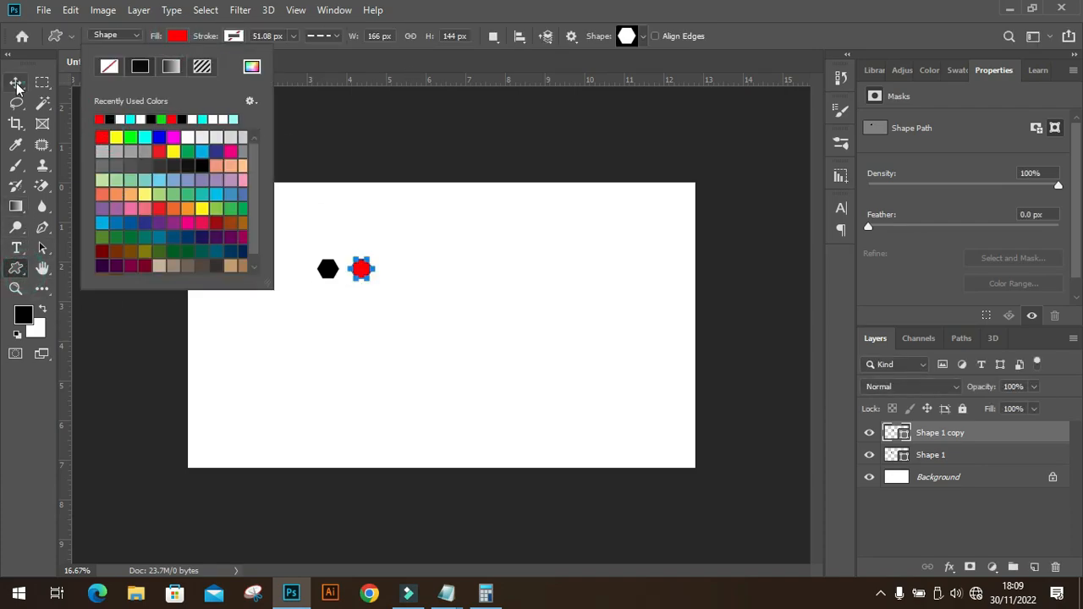
{"action": "left_click", "coordinate": [16, 86]}
Scale the red hexagon down to about 0.18 in wide and rasterize both hexagon shape layers
{"action": "key", "text": "ctrl+t"}
{"action": "scroll", "coordinate": [370, 273], "scroll_direction": "up", "scroll_amount": 5}
{"action": "mouse_move", "coordinate": [339, 218]}
{"action": "left_mouse_down"}
{"action": "mouse_move", "coordinate": [321, 238]}
{"action": "mouse_move", "coordinate": [326, 225]}
{"action": "left_mouse_up"}
{"action": "key", "text": "Return"}
{"action": "key", "text": "ctrl+z"}
{"action": "key", "text": "ctrl+t"}
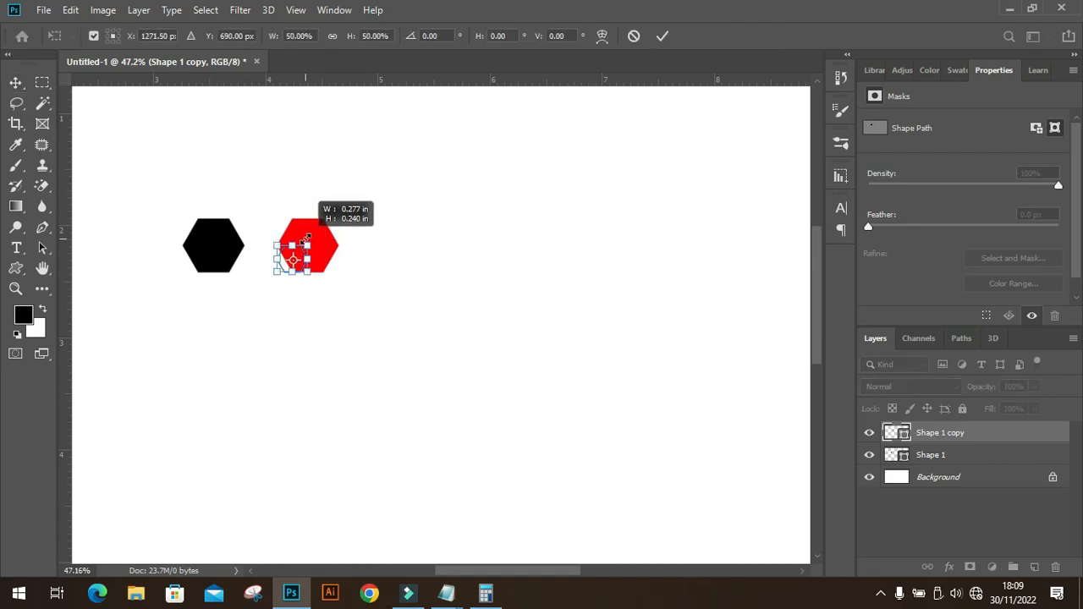
{"action": "key", "text": "Return"}
{"action": "scroll", "coordinate": [268, 274], "scroll_direction": "up", "scroll_amount": 6}
{"action": "key", "text": "ctrl+t"}
{"action": "left_click", "coordinate": [524, 245]}
{"action": "key", "text": "ctrl+t"}
{"action": "key", "text": "Return"}
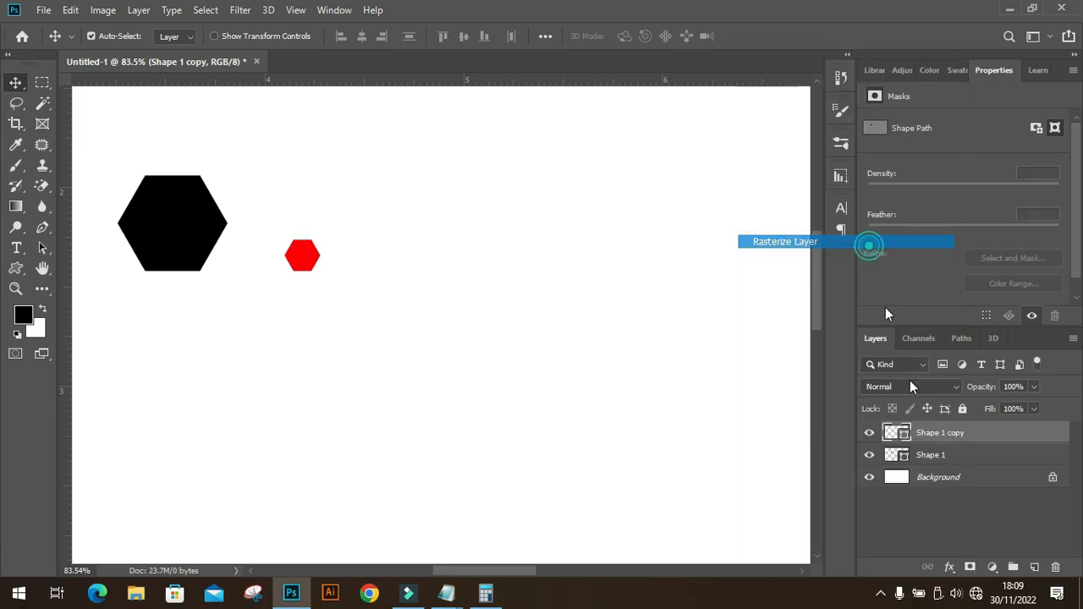
Shrink the red hexagon to about 0.06 in and place it against the black hexagon's lower-right corner
{"action": "key", "text": "ctrl+t"}
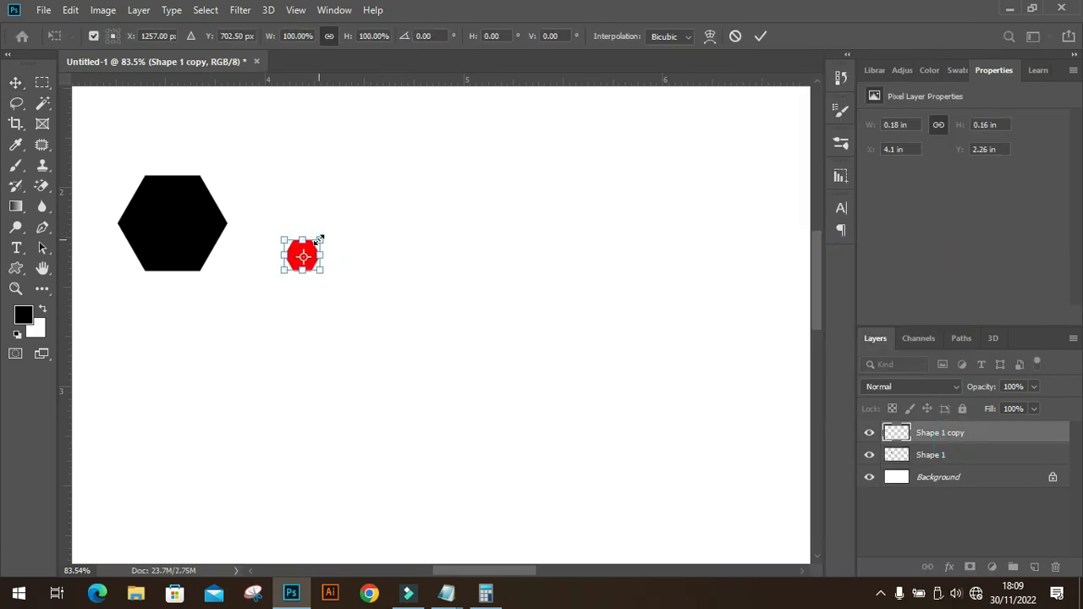
{"action": "scroll", "coordinate": [250, 280], "scroll_direction": "up", "scroll_amount": 5}
{"action": "left_click_drag", "start_coordinate": [312, 245], "coordinate": [173, 279]}
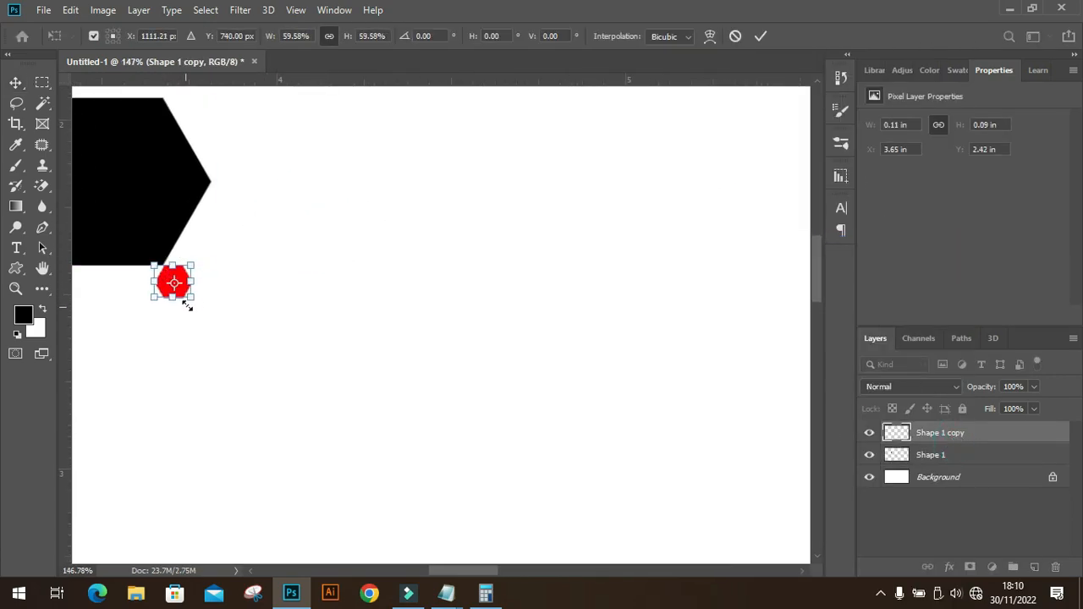
{"action": "key", "text": "Return"}
{"action": "scroll", "coordinate": [207, 294], "scroll_direction": "down", "scroll_amount": 5}
{"action": "key", "text": "ctrl+z"}
{"action": "left_click_drag", "start_coordinate": [293, 253], "coordinate": [190, 292]}
{"action": "key", "text": "ctrl+t"}
{"action": "key", "text": "Return"}
{"action": "scroll", "coordinate": [184, 293], "scroll_direction": "up", "scroll_amount": 10}
{"action": "key", "text": "ctrl+t"}
{"action": "left_click_drag", "start_coordinate": [242, 324], "coordinate": [222, 293]}
{"action": "key", "text": "Return"}
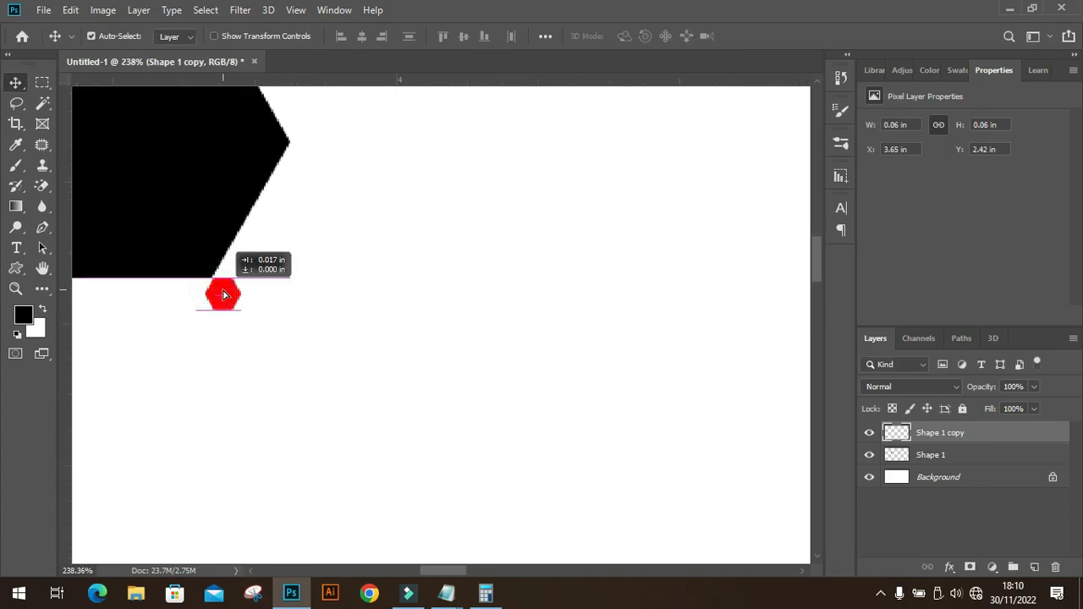
Fine-tune the red spacer hexagon to about 0.05 x 0.04 in and its position at the black hexagon's lower-right corner
{"action": "scroll", "coordinate": [221, 292], "scroll_direction": "up", "scroll_amount": 4}
{"action": "key", "text": "Left"}
{"action": "key", "text": "Right"}
{"action": "scroll", "coordinate": [314, 259], "scroll_direction": "down", "scroll_amount": 9}
{"action": "scroll", "coordinate": [289, 258], "scroll_direction": "up", "scroll_amount": 5}
{"action": "key", "text": "ctrl+t"}
{"action": "left_click_drag", "start_coordinate": [293, 297], "coordinate": [283, 290]}
{"action": "key", "text": "Return"}
Duplicate the black hexagon twice and arrange the three around the red hexagon with even gaps, one below and one to the right
{"action": "left_click", "coordinate": [230, 210]}
{"action": "left_click_drag", "start_coordinate": [238, 197], "coordinate": [385, 464]}
{"action": "left_click_drag", "start_coordinate": [382, 450], "coordinate": [583, 258]}
{"action": "left_click_drag", "start_coordinate": [355, 403], "coordinate": [198, 403]}
{"action": "left_click_drag", "start_coordinate": [505, 205], "coordinate": [381, 261]}
Rename the red hexagon's layer as "small redd hexagon" and move it beneath the black hexagon layers
{"action": "scroll", "coordinate": [254, 296], "scroll_direction": "up", "scroll_amount": 6}
{"action": "scroll", "coordinate": [276, 281], "scroll_direction": "down", "scroll_amount": 10}
{"action": "left_click", "coordinate": [290, 272]}
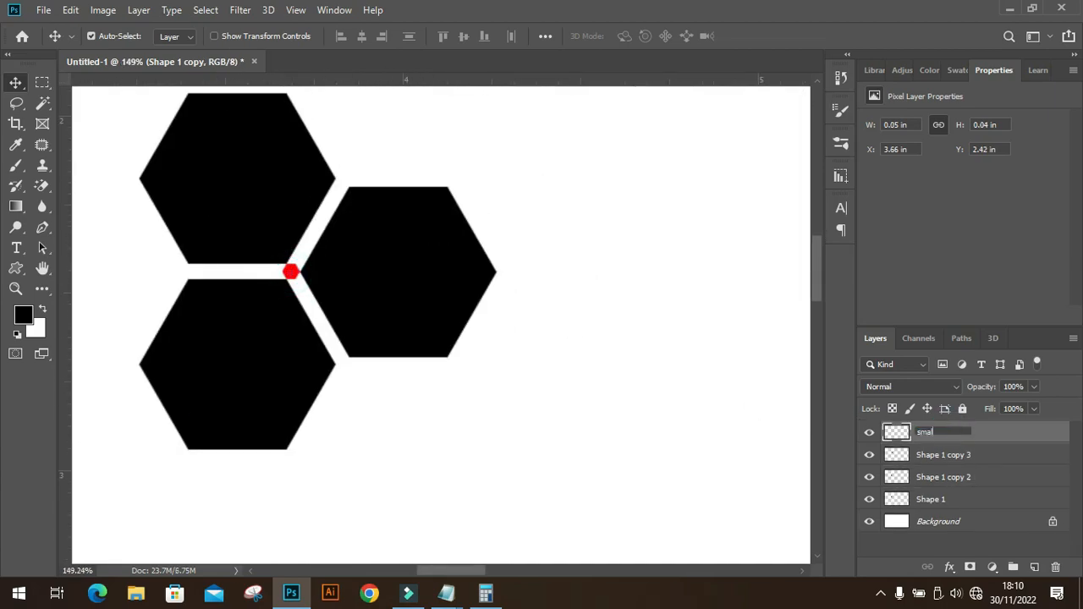
{"action": "left_click_drag", "start_coordinate": [950, 433], "coordinate": [951, 510]}
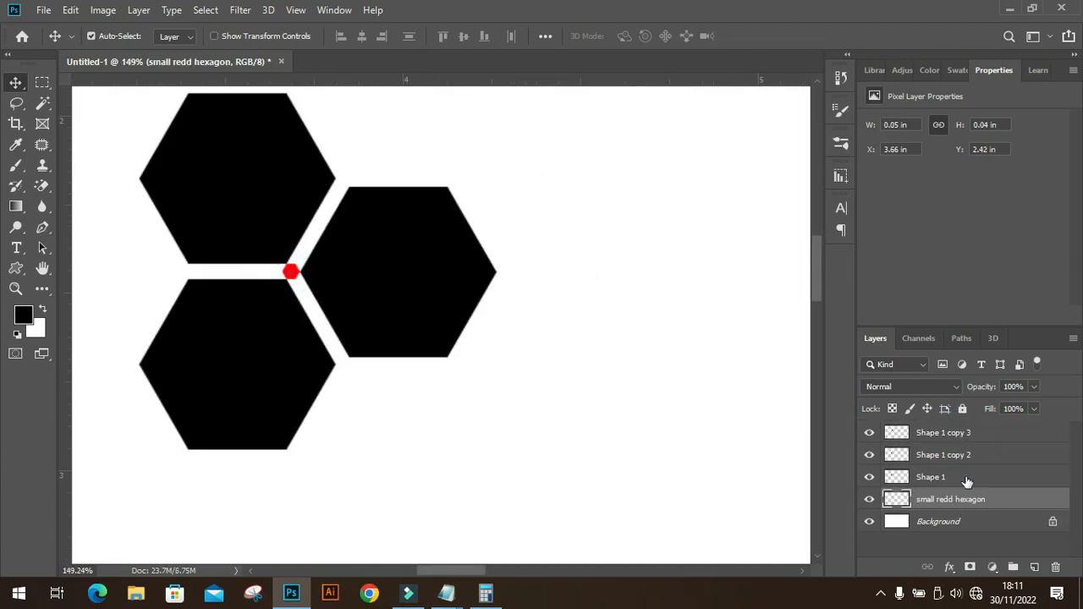
Merge the three black hexagon layers and rename the merged layer as "hexagon black"
{"action": "left_click", "coordinate": [956, 477]}
{"action": "left_click", "coordinate": [972, 434], "text": "shift"}
{"action": "key", "text": "ctrl+e"}
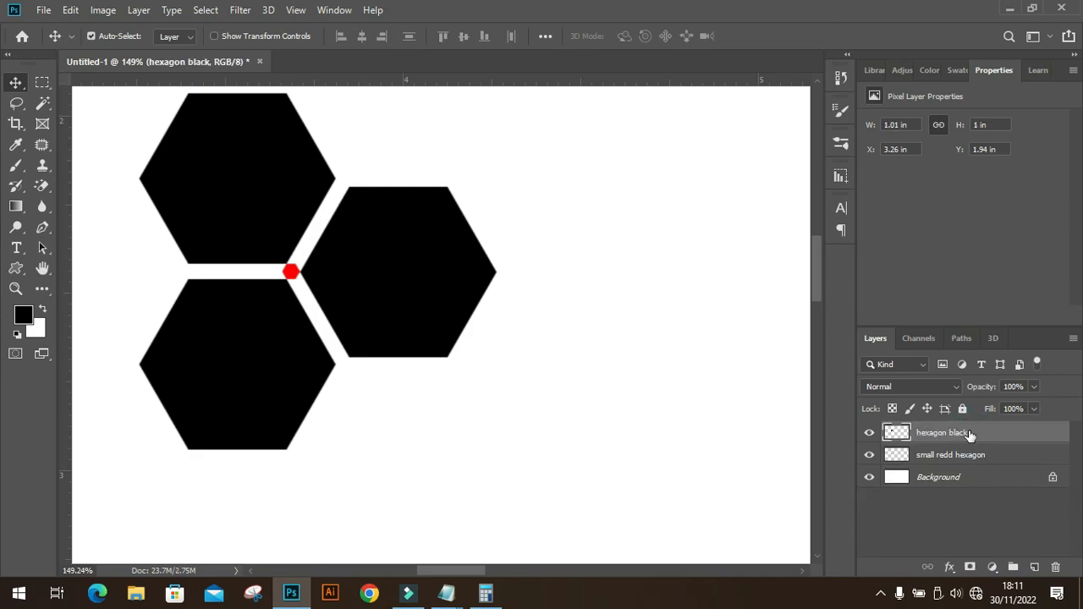
Duplicate the three-hexagon cluster to the right, spacing it with the red hexagon, and merge both clusters
{"action": "left_click_drag", "start_coordinate": [233, 197], "coordinate": [571, 201]}
{"action": "left_click_drag", "start_coordinate": [290, 271], "coordinate": [500, 274]}
{"action": "scroll", "coordinate": [502, 271], "scroll_direction": "up", "scroll_amount": 4}
{"action": "left_click_drag", "start_coordinate": [607, 243], "coordinate": [578, 222]}
{"action": "scroll", "coordinate": [574, 254], "scroll_direction": "down", "scroll_amount": 6}
{"action": "left_click", "coordinate": [920, 455], "text": "shift"}
{"action": "key", "text": "ctrl+e"}
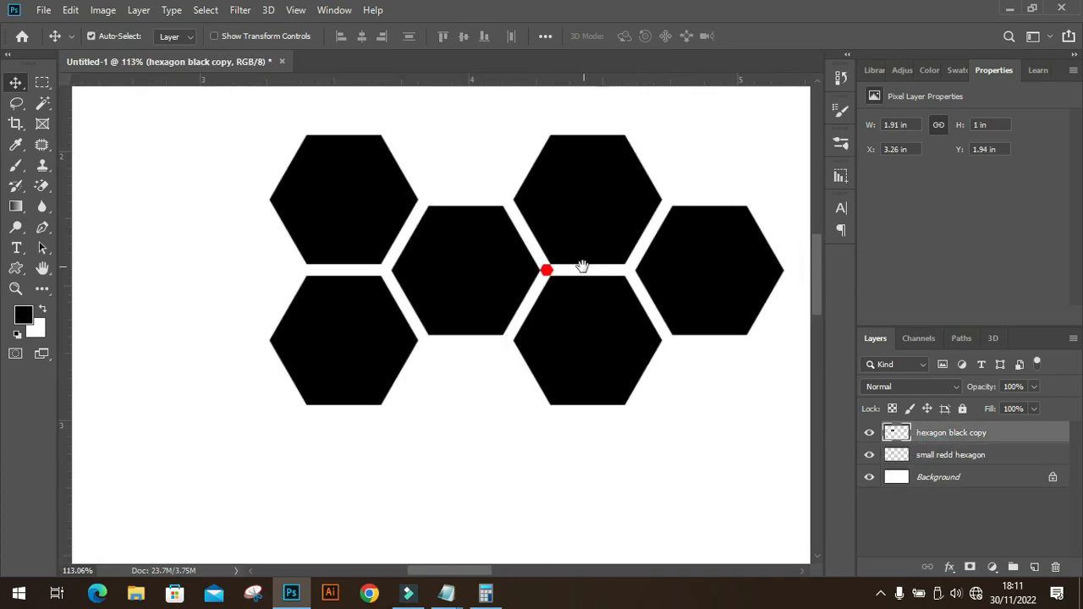
Duplicate the six-hexagon row to the right, match its gap to the red hexagon, and merge both rows
{"action": "left_click_drag", "start_coordinate": [476, 278], "coordinate": [249, 316]}
{"action": "left_click_drag", "start_coordinate": [89, 343], "coordinate": [578, 347]}
{"action": "left_click_drag", "start_coordinate": [320, 308], "coordinate": [560, 310]}
{"action": "scroll", "coordinate": [563, 311], "scroll_direction": "up", "scroll_amount": 8}
{"action": "left_click_drag", "start_coordinate": [657, 266], "coordinate": [635, 266]}
{"action": "scroll", "coordinate": [632, 287], "scroll_direction": "down", "scroll_amount": 11}
{"action": "scroll", "coordinate": [633, 304], "scroll_direction": "down", "scroll_amount": 2}
{"action": "left_click", "coordinate": [955, 455], "text": "shift"}
{"action": "key", "text": "ctrl+e"}
Extend the twelve-hexagon row with another duplicate on its right end and merge the two layers
{"action": "left_click_drag", "start_coordinate": [462, 305], "coordinate": [669, 280]}
{"action": "scroll", "coordinate": [713, 291], "scroll_direction": "up", "scroll_amount": 10}
{"action": "scroll", "coordinate": [628, 314], "scroll_direction": "down", "scroll_amount": 11}
{"action": "left_click", "coordinate": [938, 457], "text": "shift"}
{"action": "key", "text": "ctrl+e"}
Place a duplicate of the 24-hexagon row beyond its right end, at the same height
{"action": "scroll", "coordinate": [618, 353], "scroll_direction": "down", "scroll_amount": 4}
{"action": "scroll", "coordinate": [327, 269], "scroll_direction": "down", "scroll_amount": 6}
{"action": "left_click_drag", "start_coordinate": [321, 266], "coordinate": [693, 262]}
{"action": "scroll", "coordinate": [509, 265], "scroll_direction": "up", "scroll_amount": 8}
{"action": "left_click_drag", "start_coordinate": [436, 255], "coordinate": [773, 375]}
{"action": "left_click_drag", "start_coordinate": [731, 195], "coordinate": [379, 214]}
{"action": "left_click_drag", "start_coordinate": [526, 325], "coordinate": [559, 332]}
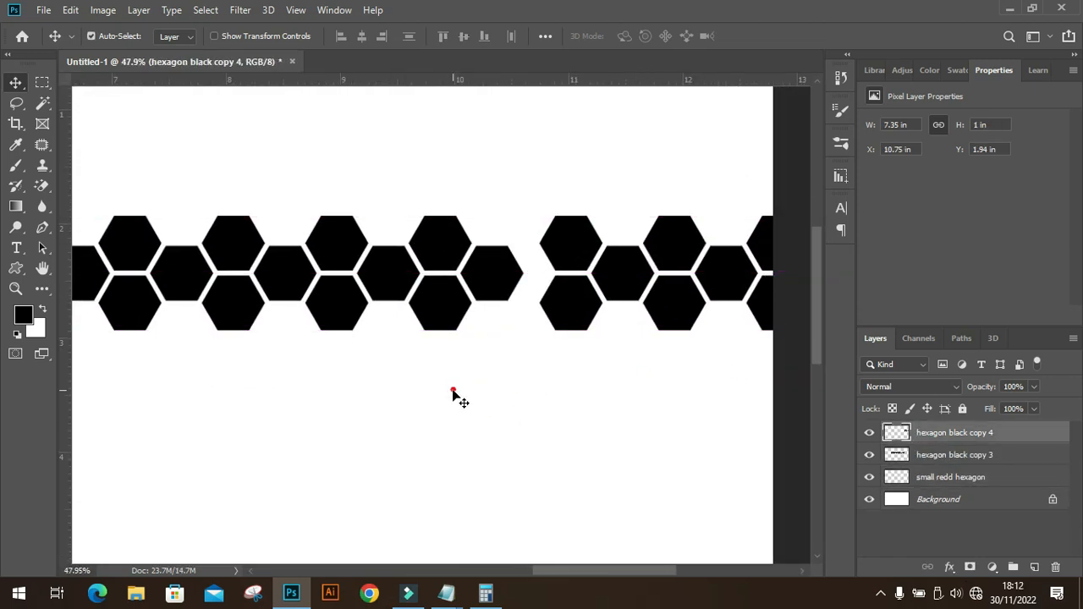
Set the red spacer at the row's right end, fit the duplicate row against it, and merge the two rows
{"action": "left_click_drag", "start_coordinate": [452, 389], "coordinate": [531, 275]}
{"action": "scroll", "coordinate": [529, 253], "scroll_direction": "up", "scroll_amount": 8}
{"action": "left_click_drag", "start_coordinate": [545, 372], "coordinate": [520, 361]}
{"action": "left_click_drag", "start_coordinate": [727, 295], "coordinate": [485, 212]}
{"action": "left_click", "coordinate": [941, 438], "text": "shift"}
{"action": "key", "text": "ctrl+e"}
Shift the merged hexagon row to the left and place a duplicate of it to its right
{"action": "scroll", "coordinate": [620, 408], "scroll_direction": "down", "scroll_amount": 12}
{"action": "scroll", "coordinate": [587, 254], "scroll_direction": "up", "scroll_amount": 2}
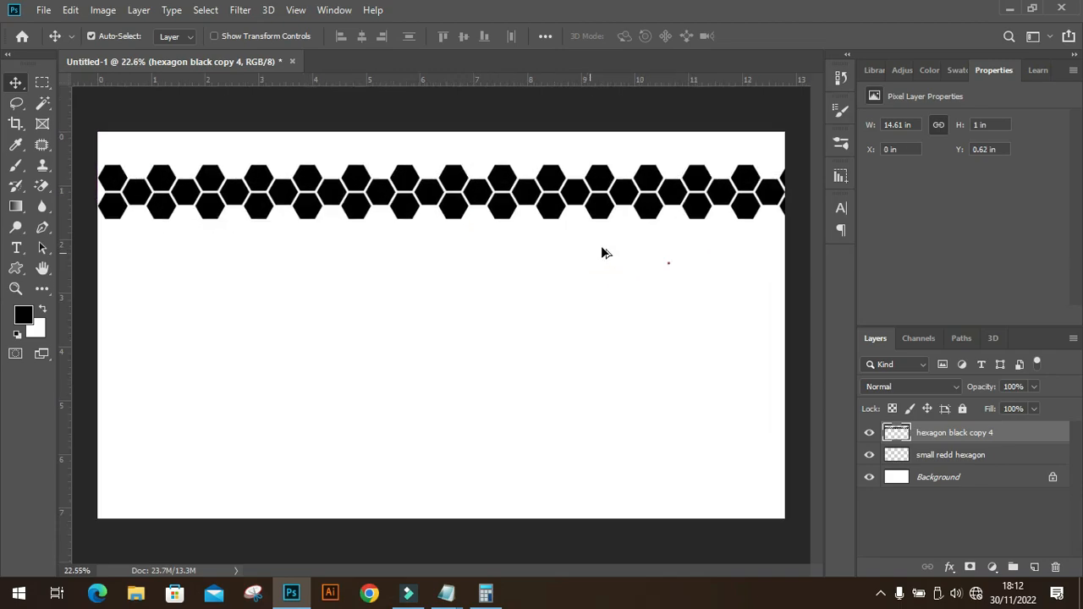
{"action": "scroll", "coordinate": [590, 259], "scroll_direction": "down", "scroll_amount": 2}
{"action": "left_click_drag", "start_coordinate": [603, 242], "coordinate": [376, 283]}
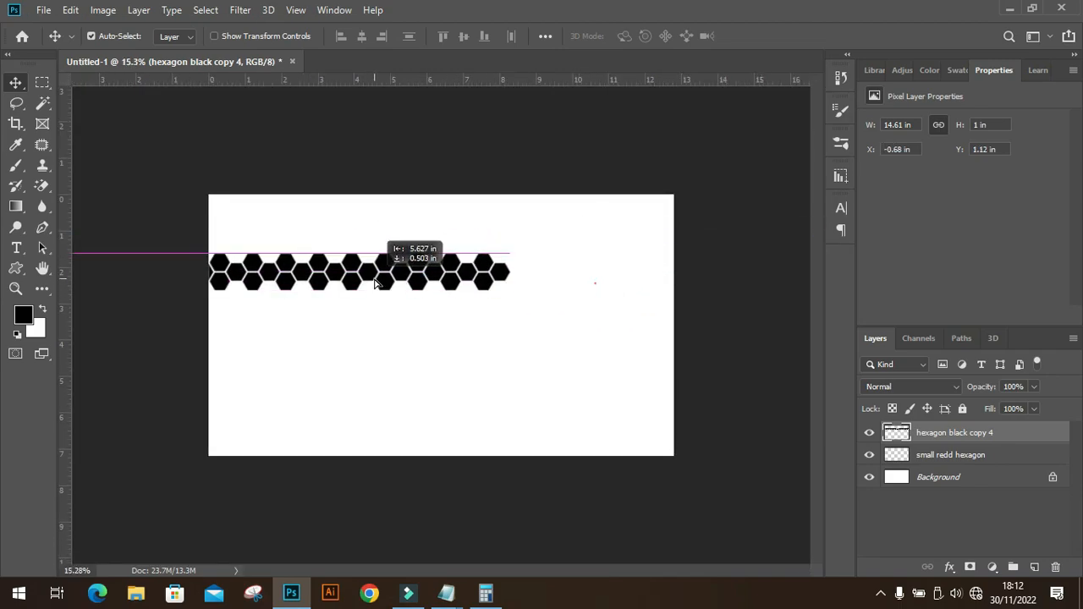
{"action": "left_click_drag", "start_coordinate": [303, 271], "coordinate": [687, 250]}
{"action": "left_click_drag", "start_coordinate": [377, 250], "coordinate": [553, 270]}
{"action": "scroll", "coordinate": [563, 276], "scroll_direction": "up", "scroll_amount": 4}
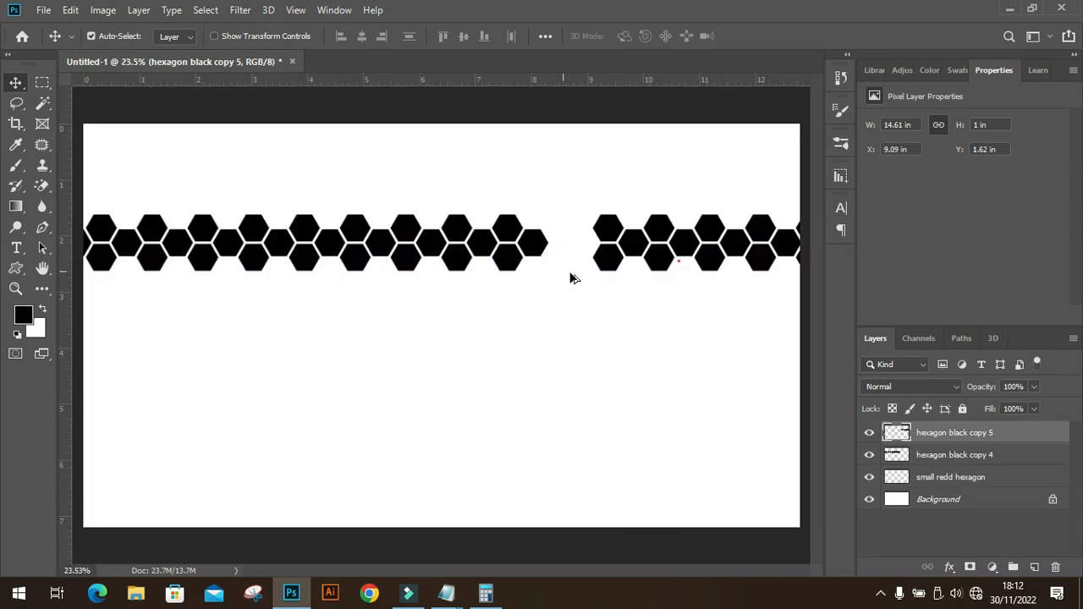
Move the red spacer to the left row's tip, join the right row there with an even gap, and merge them
{"action": "left_click", "coordinate": [687, 261]}
{"action": "scroll", "coordinate": [537, 240], "scroll_direction": "up", "scroll_amount": 10}
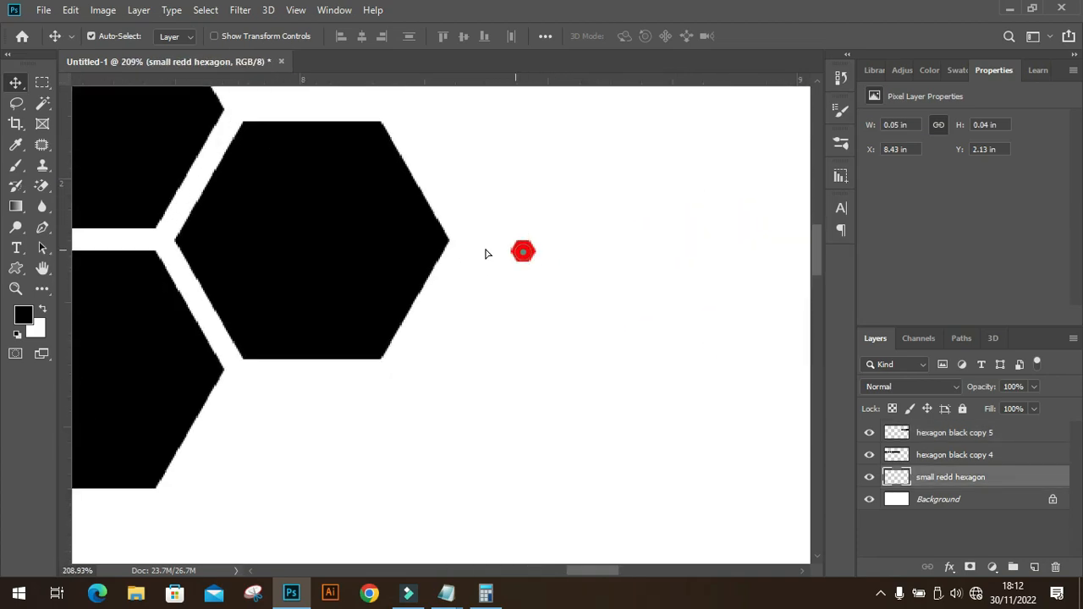
{"action": "left_click_drag", "start_coordinate": [780, 302], "coordinate": [476, 303]}
{"action": "scroll", "coordinate": [479, 209], "scroll_direction": "up", "scroll_amount": 3}
{"action": "scroll", "coordinate": [549, 297], "scroll_direction": "down", "scroll_amount": 7}
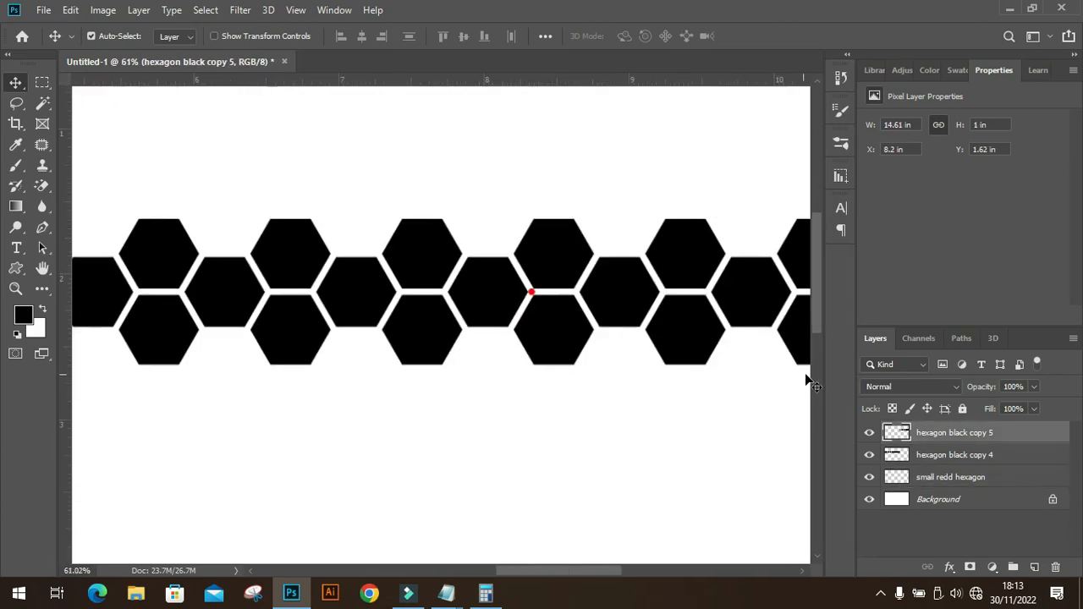
{"action": "left_click", "coordinate": [924, 454], "text": "shift"}
{"action": "key", "text": "e"}
{"action": "key", "text": "ctrl+e"}
Duplicate the long hexagon row below, interlock it using the red spacer for the gap, and merge both rows
{"action": "left_click_drag", "start_coordinate": [549, 318], "coordinate": [480, 367]}
{"action": "left_click", "coordinate": [514, 309]}
{"action": "scroll", "coordinate": [513, 312], "scroll_direction": "up", "scroll_amount": 7}
{"action": "left_click_drag", "start_coordinate": [559, 269], "coordinate": [511, 363]}
{"action": "scroll", "coordinate": [506, 368], "scroll_direction": "up", "scroll_amount": 5}
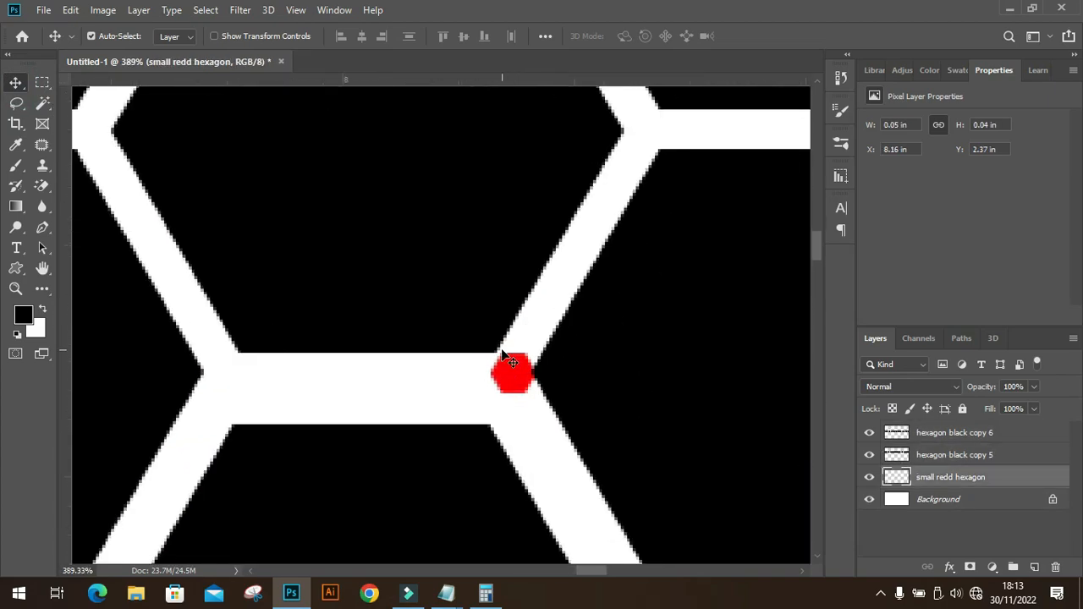
{"action": "left_click_drag", "start_coordinate": [439, 462], "coordinate": [449, 431]}
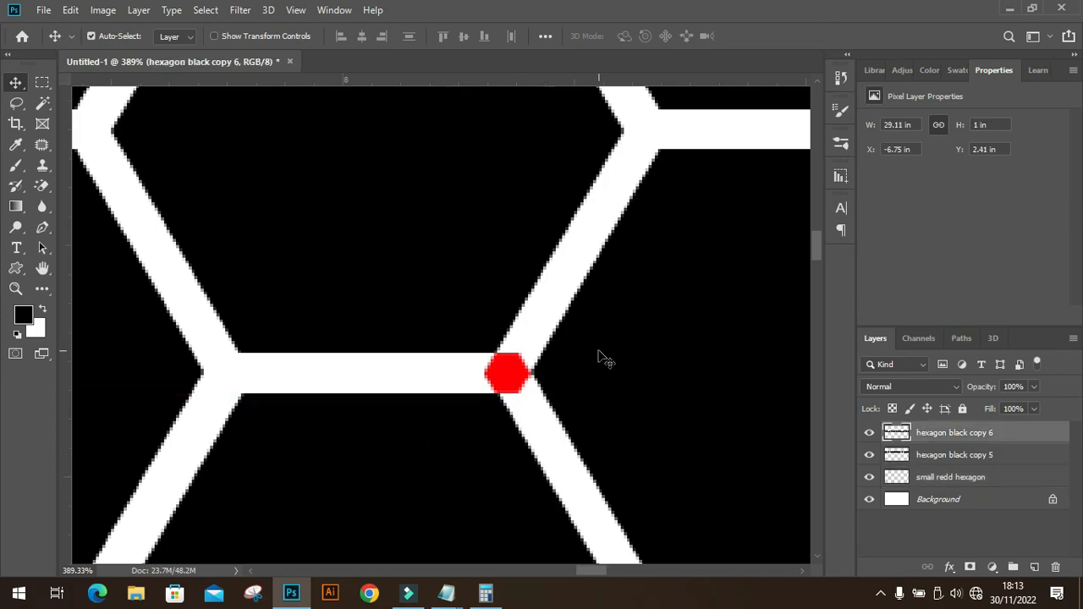
{"action": "left_click", "coordinate": [761, 374], "text": "shift"}
{"action": "key", "text": "ctrl+e"}
Duplicate the interlocked hexagon band downward, align its gap with the red spacer, and merge the two bands
{"action": "scroll", "coordinate": [514, 343], "scroll_direction": "down", "scroll_amount": 13}
{"action": "left_click_drag", "start_coordinate": [532, 293], "coordinate": [537, 415]}
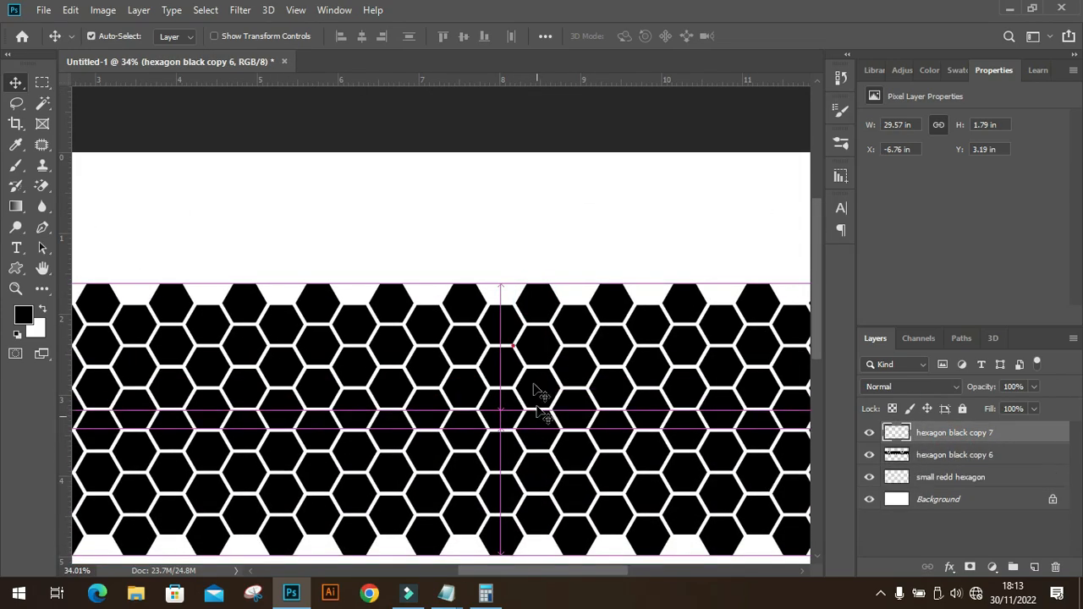
{"action": "scroll", "coordinate": [517, 351], "scroll_direction": "up", "scroll_amount": 3}
{"action": "left_click_drag", "start_coordinate": [574, 505], "coordinate": [579, 533]}
{"action": "left_click", "coordinate": [512, 345]}
{"action": "scroll", "coordinate": [514, 347], "scroll_direction": "up", "scroll_amount": 5}
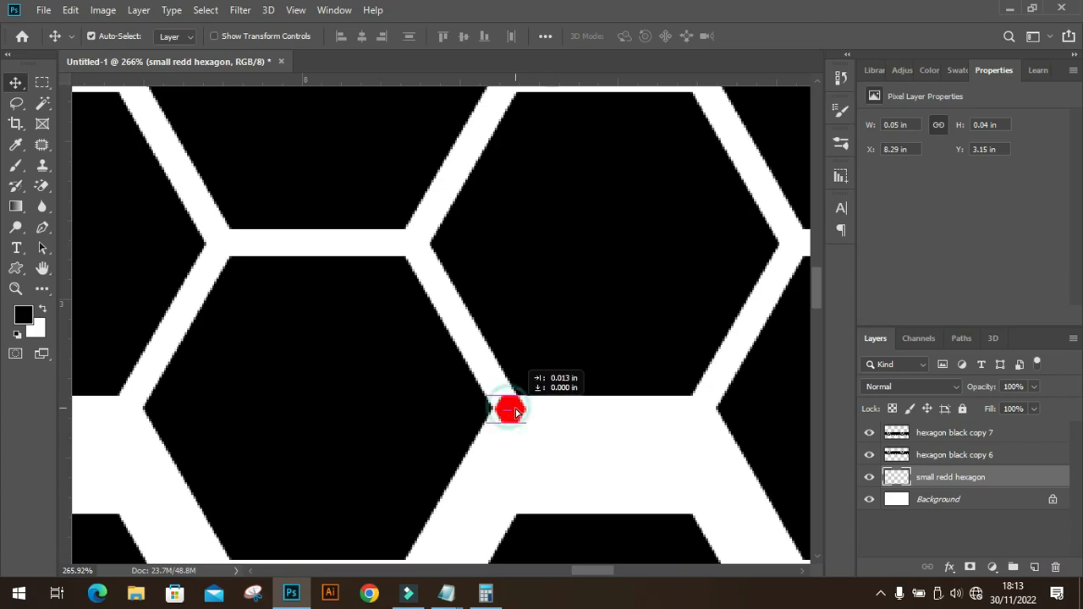
{"action": "left_click_drag", "start_coordinate": [520, 389], "coordinate": [573, 486]}
{"action": "scroll", "coordinate": [575, 478], "scroll_direction": "down", "scroll_amount": 6}
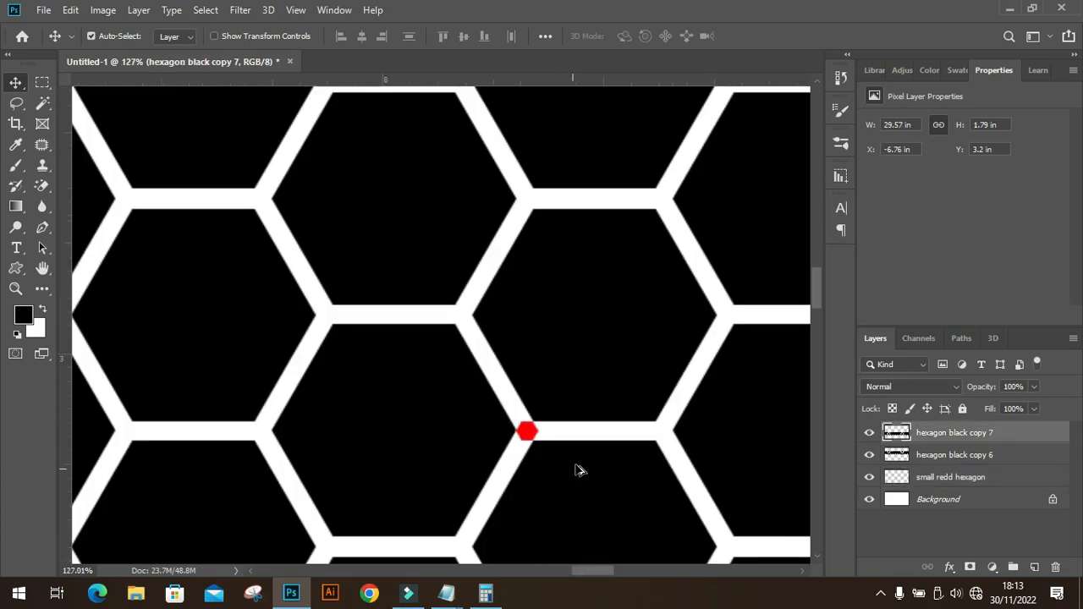
{"action": "left_click", "coordinate": [963, 455], "text": "shift"}
{"action": "key", "text": "ctrl+e"}
Raise the merged hexagon block past the canvas's upper edge and place a duplicate of it underneath
{"action": "scroll", "coordinate": [660, 428], "scroll_direction": "down", "scroll_amount": 4}
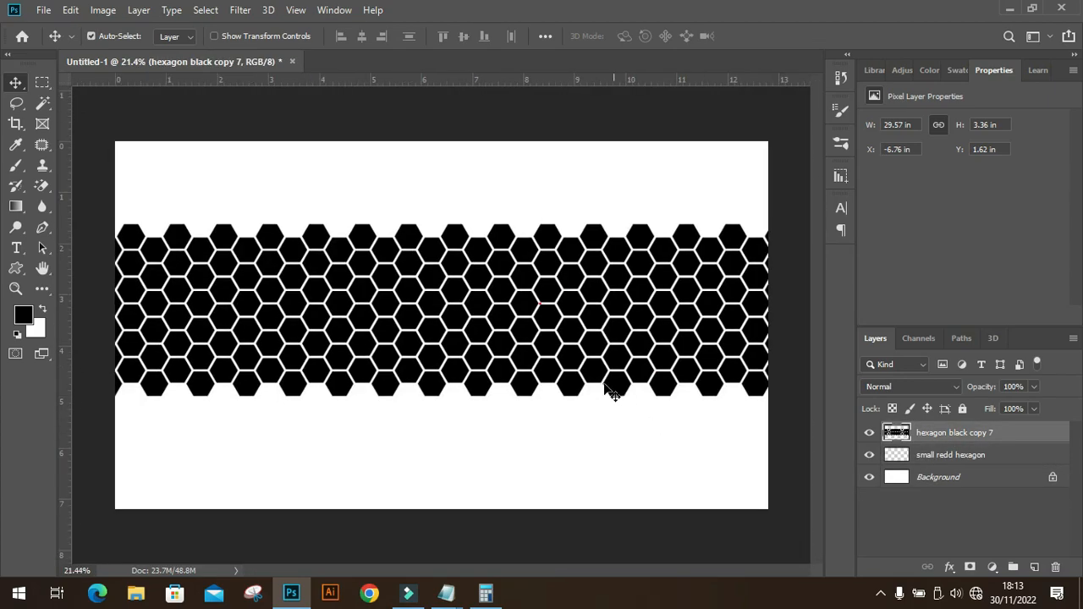
{"action": "left_click_drag", "start_coordinate": [522, 275], "coordinate": [433, 213]}
{"action": "scroll", "coordinate": [545, 304], "scroll_direction": "up", "scroll_amount": 7}
{"action": "scroll", "coordinate": [432, 210], "scroll_direction": "up", "scroll_amount": 4}
Position the red spacer at the junction between the two hexagon blocks and fit the lower block's gap to it
{"action": "left_click_drag", "start_coordinate": [394, 526], "coordinate": [428, 232]}
{"action": "scroll", "coordinate": [430, 203], "scroll_direction": "up", "scroll_amount": 2}
{"action": "key", "text": "Up"}
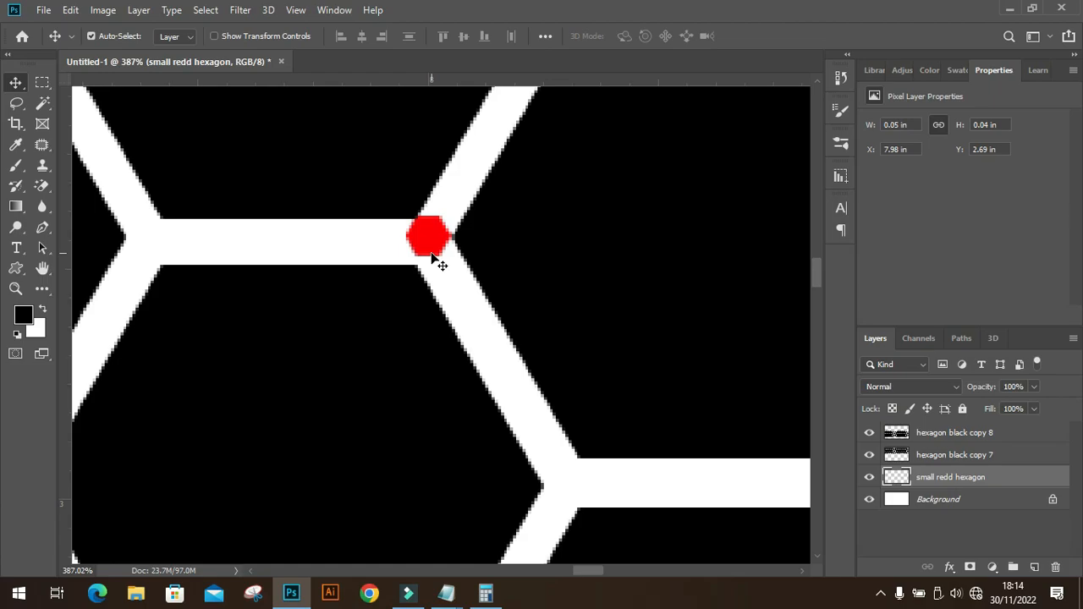
{"action": "key", "text": "Down"}
{"action": "scroll", "coordinate": [440, 231], "scroll_direction": "up", "scroll_amount": 1}
{"action": "scroll", "coordinate": [442, 250], "scroll_direction": "up", "scroll_amount": 2}
{"action": "left_click_drag", "start_coordinate": [401, 351], "coordinate": [394, 341]}
{"action": "scroll", "coordinate": [423, 339], "scroll_direction": "down", "scroll_amount": 8}
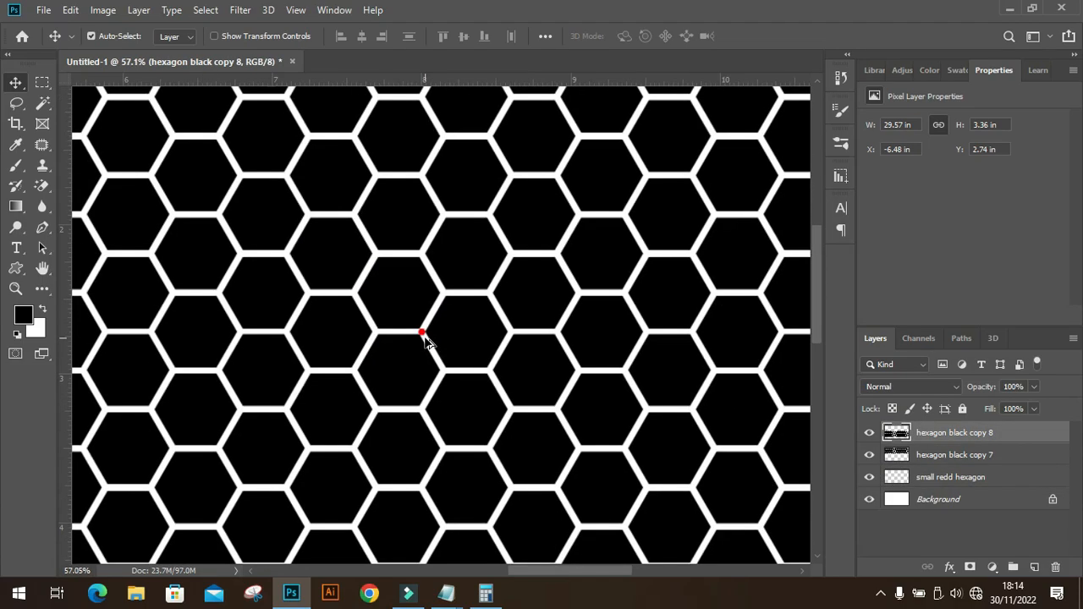
Move the red spacer to the lower edge of the honeycomb and merge the upper and lower hexagon blocks
{"action": "scroll", "coordinate": [449, 333], "scroll_direction": "up", "scroll_amount": 4}
{"action": "scroll", "coordinate": [554, 368], "scroll_direction": "down", "scroll_amount": 1}
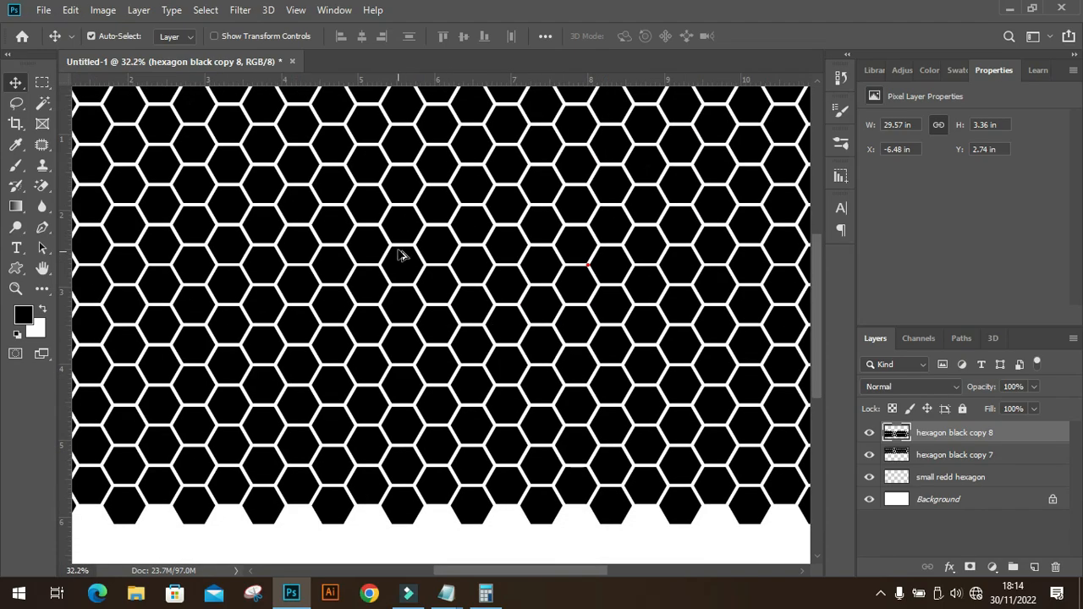
{"action": "scroll", "coordinate": [602, 271], "scroll_direction": "up", "scroll_amount": 1}
{"action": "left_click_drag", "start_coordinate": [588, 267], "coordinate": [575, 533]}
{"action": "scroll", "coordinate": [575, 533], "scroll_direction": "down", "scroll_amount": 2}
{"action": "left_click", "coordinate": [935, 457]}
{"action": "left_click", "coordinate": [940, 436], "text": "shift"}
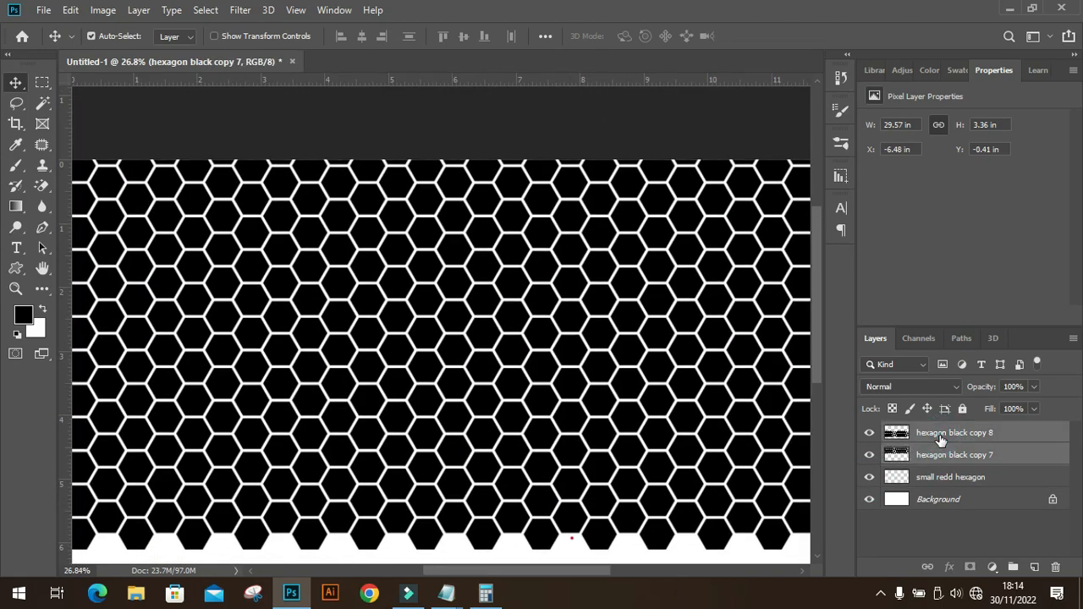
{"action": "key", "text": "ctrl+e"}
Duplicate the honeycomb block below itself and align the seam to an even gap using the red spacer
{"action": "scroll", "coordinate": [511, 245], "scroll_direction": "down", "scroll_amount": 2}
{"action": "left_click_drag", "start_coordinate": [513, 248], "coordinate": [568, 425]}
{"action": "scroll", "coordinate": [523, 447], "scroll_direction": "up", "scroll_amount": 7}
{"action": "scroll", "coordinate": [570, 424], "scroll_direction": "up", "scroll_amount": 3}
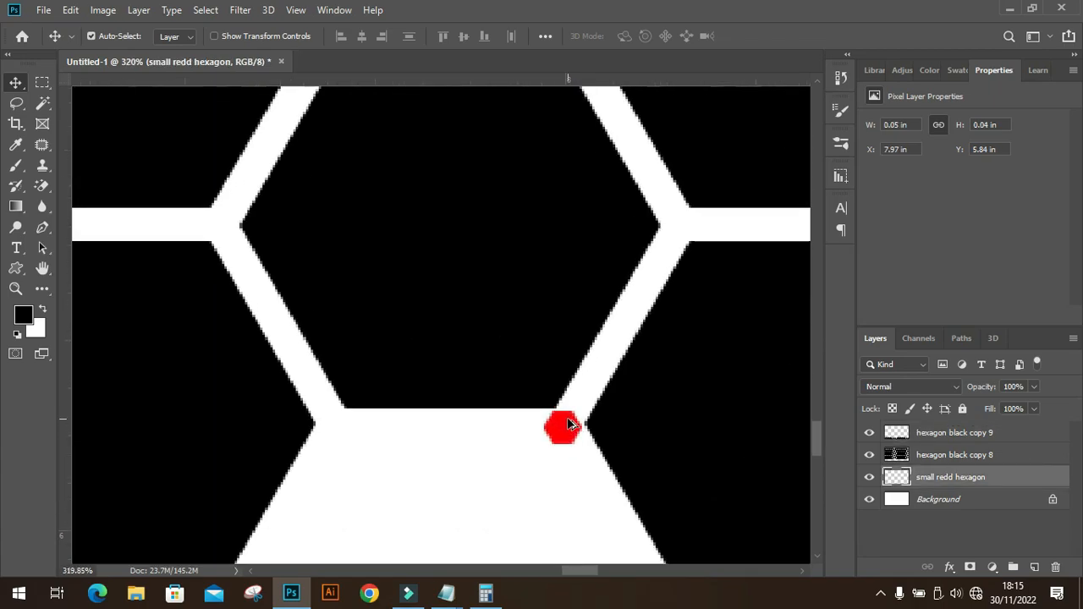
{"action": "scroll", "coordinate": [549, 436], "scroll_direction": "down", "scroll_amount": 3}
{"action": "left_click_drag", "start_coordinate": [519, 512], "coordinate": [527, 444]}
{"action": "scroll", "coordinate": [547, 439], "scroll_direction": "up", "scroll_amount": 3}
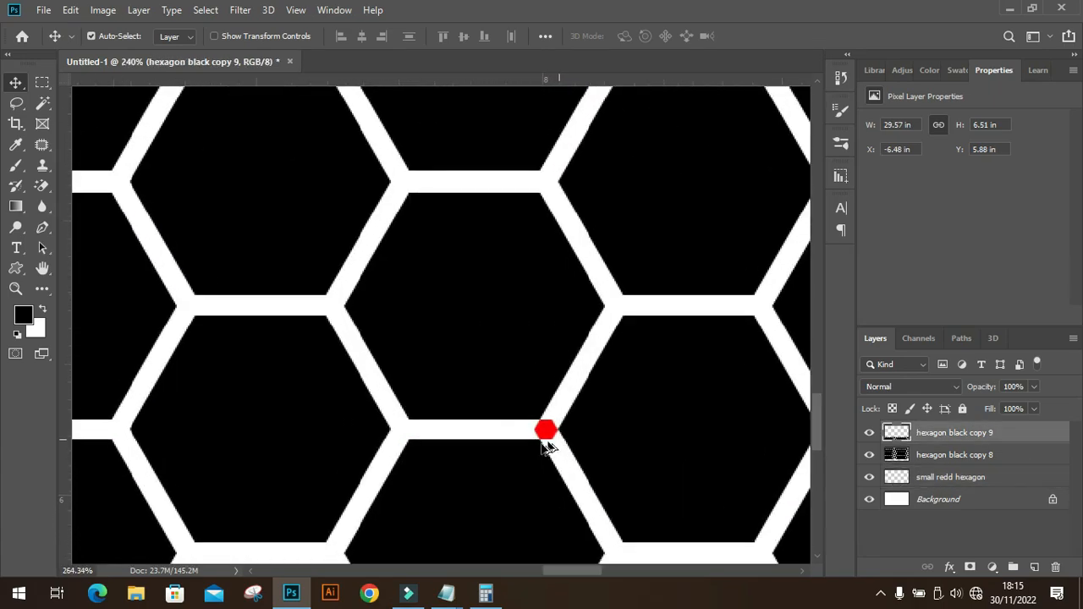
Hide the "small redd hexagon" layer and merge the two honeycomb layers into one
{"action": "scroll", "coordinate": [552, 447], "scroll_direction": "down", "scroll_amount": 8}
{"action": "left_click", "coordinate": [869, 476]}
{"action": "left_click", "coordinate": [936, 461], "text": "shift"}
{"action": "key", "text": "ctrl+e"}
{"action": "scroll", "coordinate": [745, 381], "scroll_direction": "down", "scroll_amount": 2}
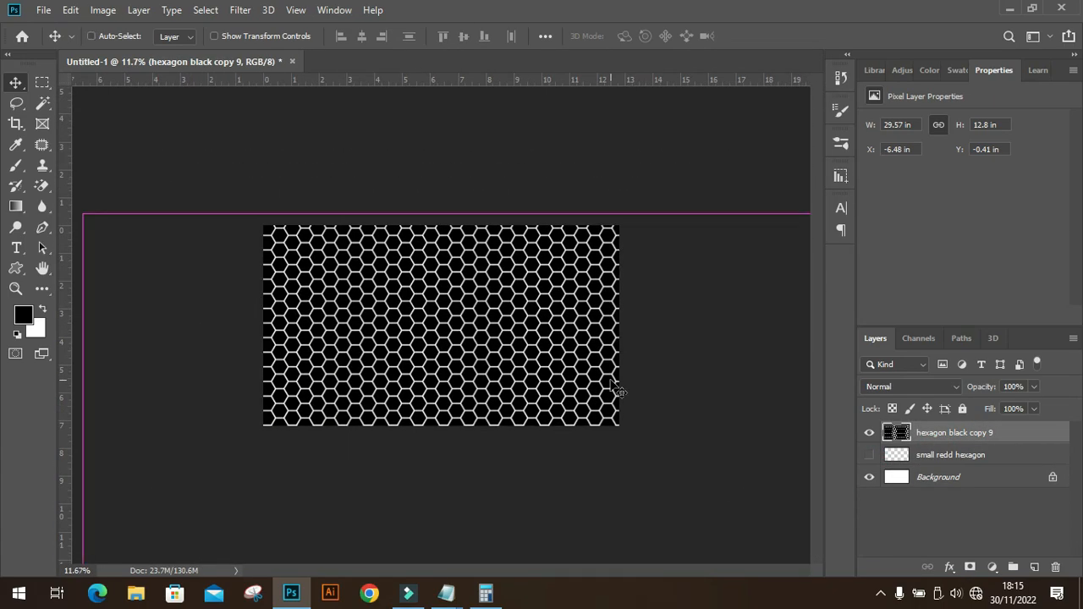
Scale the merged honeycomb layer down to about 24.2 x 10.5 in and position it so it still covers the whole canvas
{"action": "key", "text": "ctrl+t"}
{"action": "scroll", "coordinate": [702, 203], "scroll_direction": "down", "scroll_amount": 2}
{"action": "left_click_drag", "start_coordinate": [702, 202], "coordinate": [655, 224]}
{"action": "left_click_drag", "start_coordinate": [581, 276], "coordinate": [599, 277]}
{"action": "left_click_drag", "start_coordinate": [673, 223], "coordinate": [662, 229]}
{"action": "left_click_drag", "start_coordinate": [606, 280], "coordinate": [612, 277]}
{"action": "left_click_drag", "start_coordinate": [670, 231], "coordinate": [652, 243]}
{"action": "key", "text": "Return"}
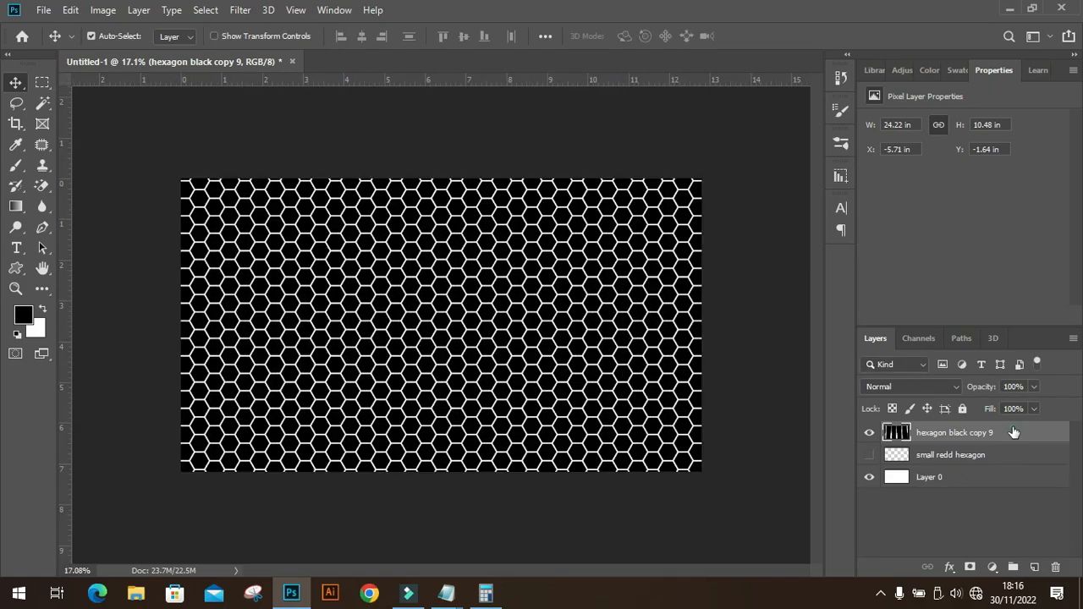
Try a Bevel & Emboss effect on the honeycomb layer with Inner Bevel style, 521% depth and 8 px size
{"action": "double_click", "coordinate": [1014, 433]}
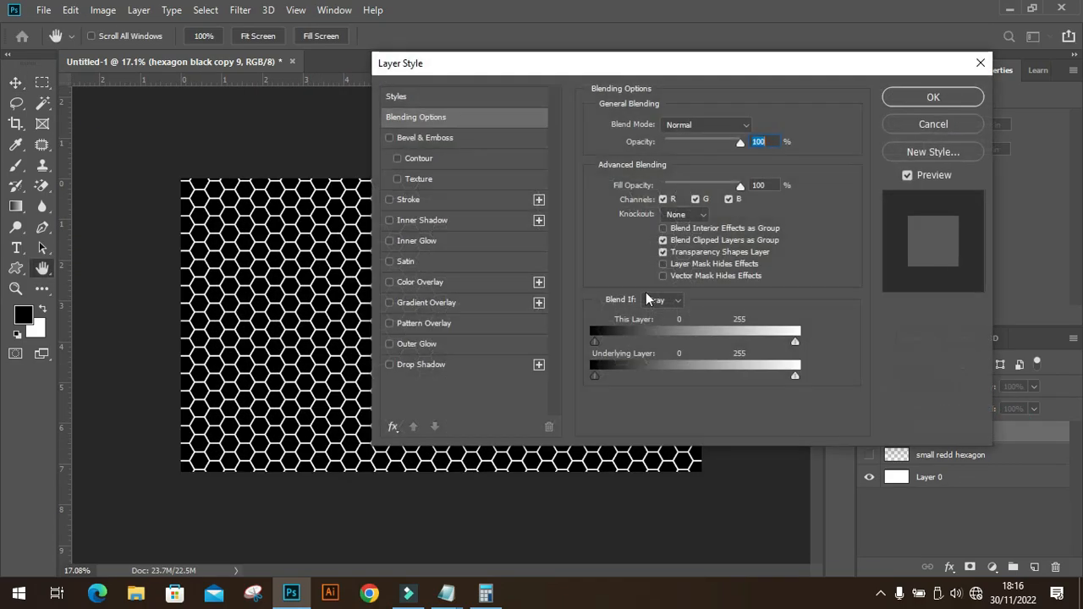
{"action": "left_click_drag", "start_coordinate": [479, 63], "coordinate": [731, 65]}
{"action": "left_click", "coordinate": [692, 140]}
{"action": "left_click", "coordinate": [660, 160]}
{"action": "left_click", "coordinate": [672, 138]}
{"action": "left_click_drag", "start_coordinate": [920, 162], "coordinate": [951, 160]}
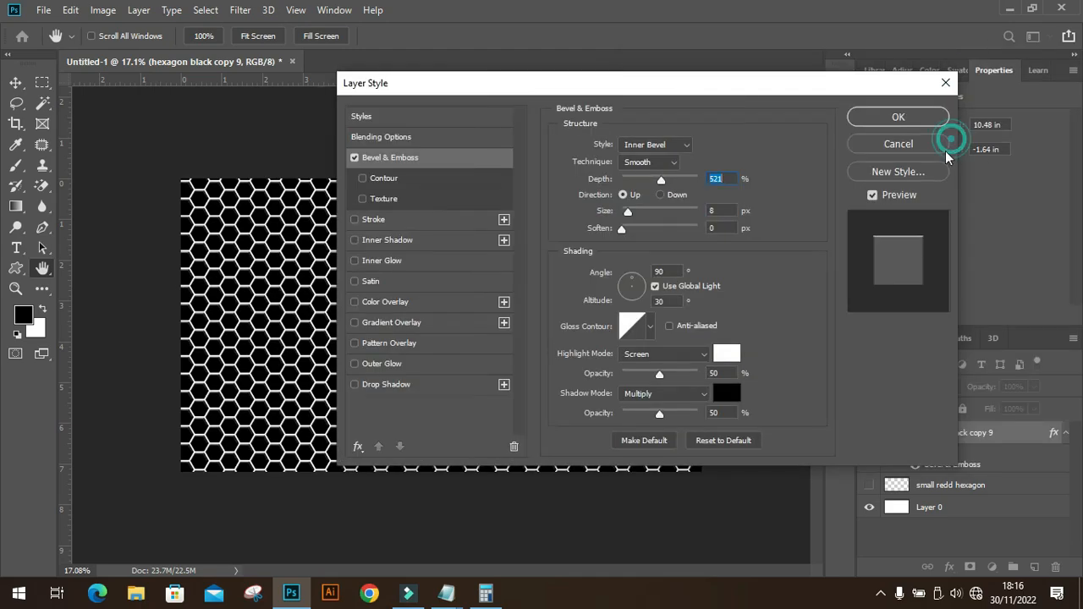
{"action": "left_click", "coordinate": [898, 117]}
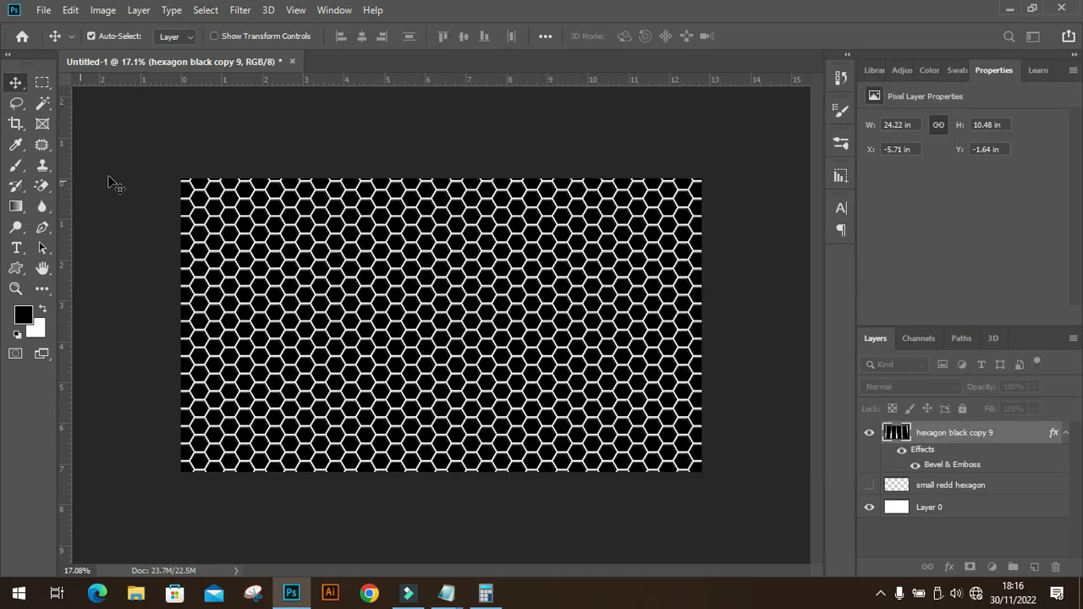
Duplicate the honeycomb layer, hide the original "hexagon black copy 9", and crop away everything outside the canvas
{"action": "key", "text": "ctrl+j"}
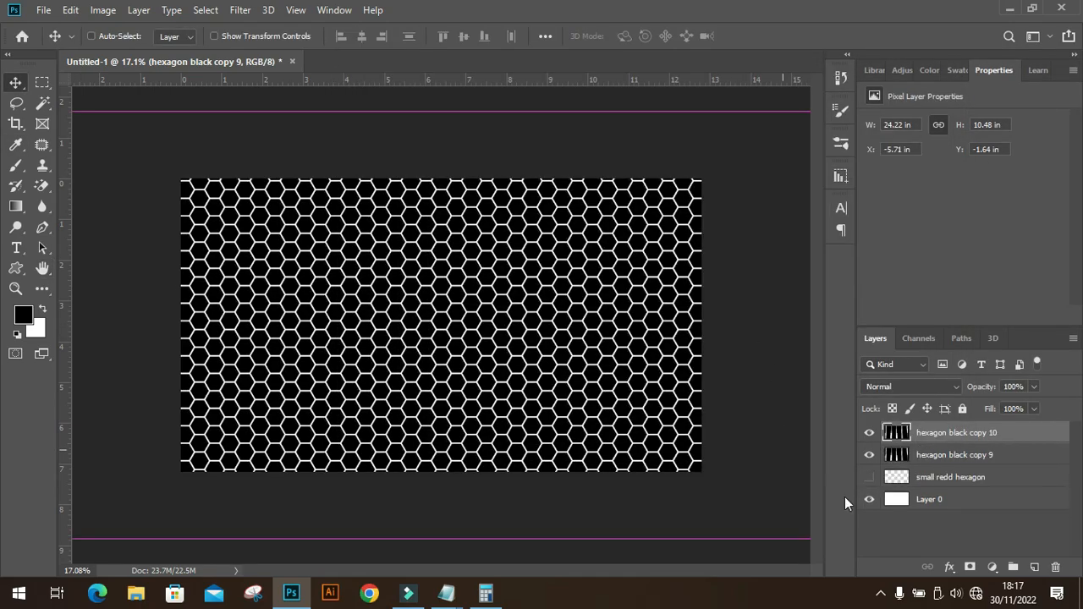
{"action": "left_click", "coordinate": [869, 455]}
{"action": "left_click", "coordinate": [15, 123]}
{"action": "key", "text": "Return"}
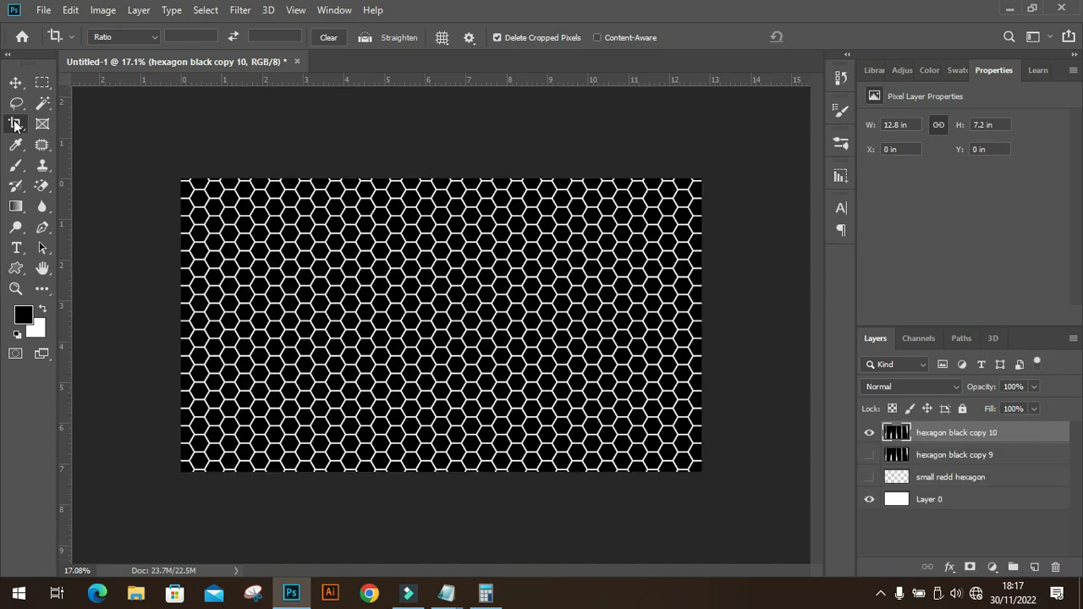
{"action": "key", "text": "v"}
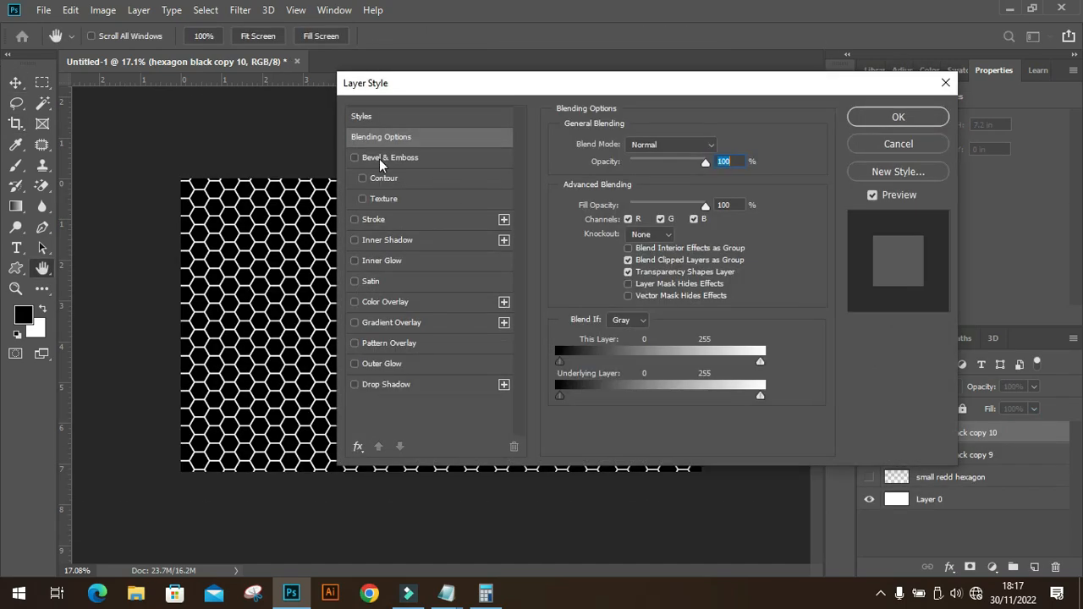
Add Bevel & Emboss with Contour to the duplicated honeycomb layer, using the Inner Bevel style after trying Outer Bevel
{"action": "left_click", "coordinate": [382, 160]}
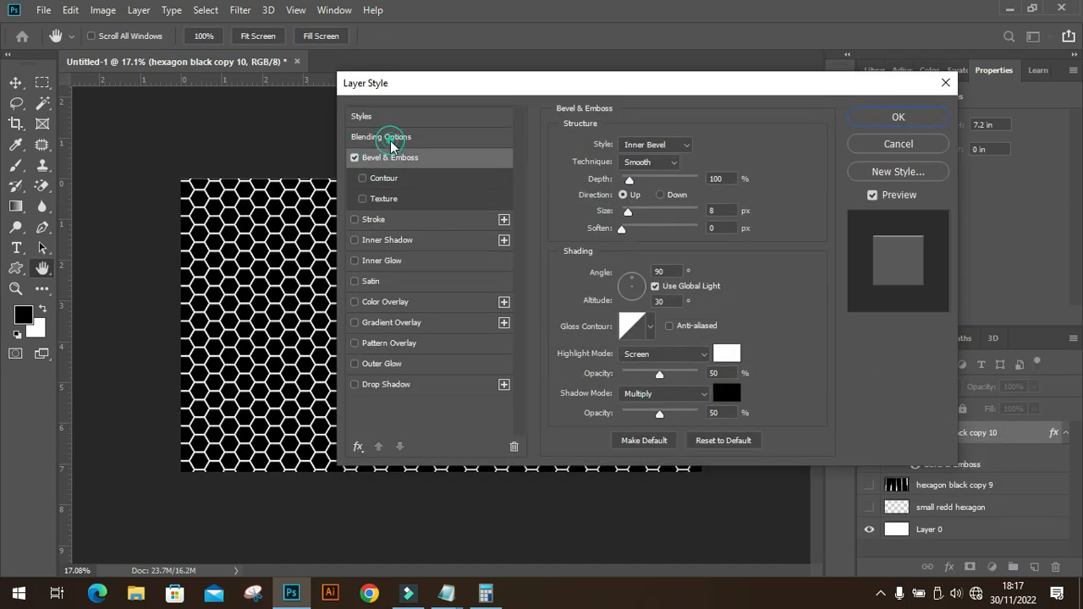
{"action": "left_click", "coordinate": [362, 178]}
{"action": "left_click", "coordinate": [669, 148]}
{"action": "left_click", "coordinate": [653, 170]}
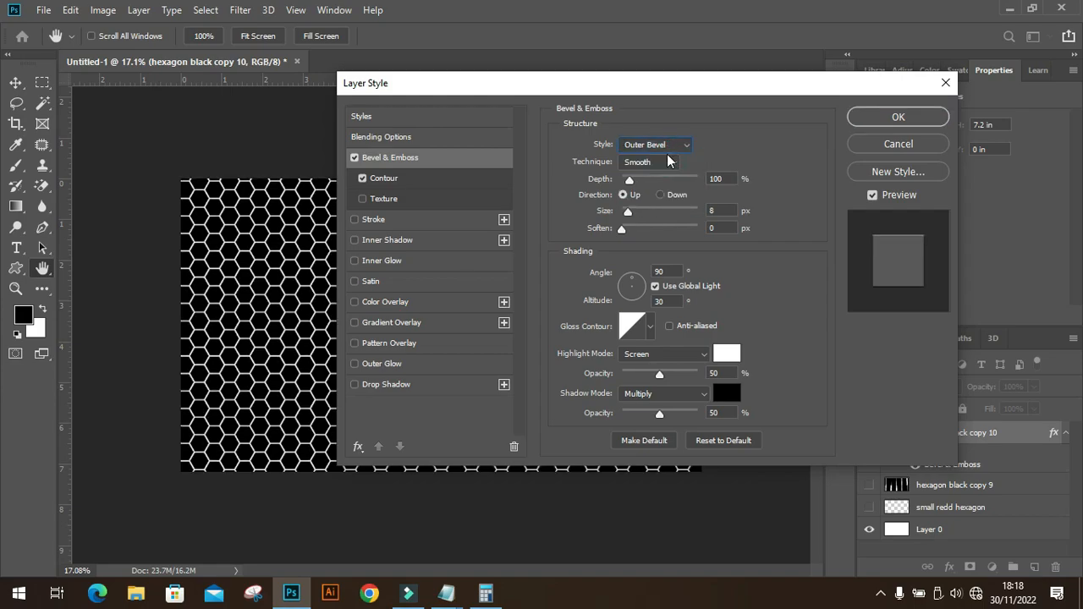
{"action": "left_click", "coordinate": [242, 270], "text": "ctrl"}
{"action": "left_click", "coordinate": [223, 214], "text": "ctrl"}
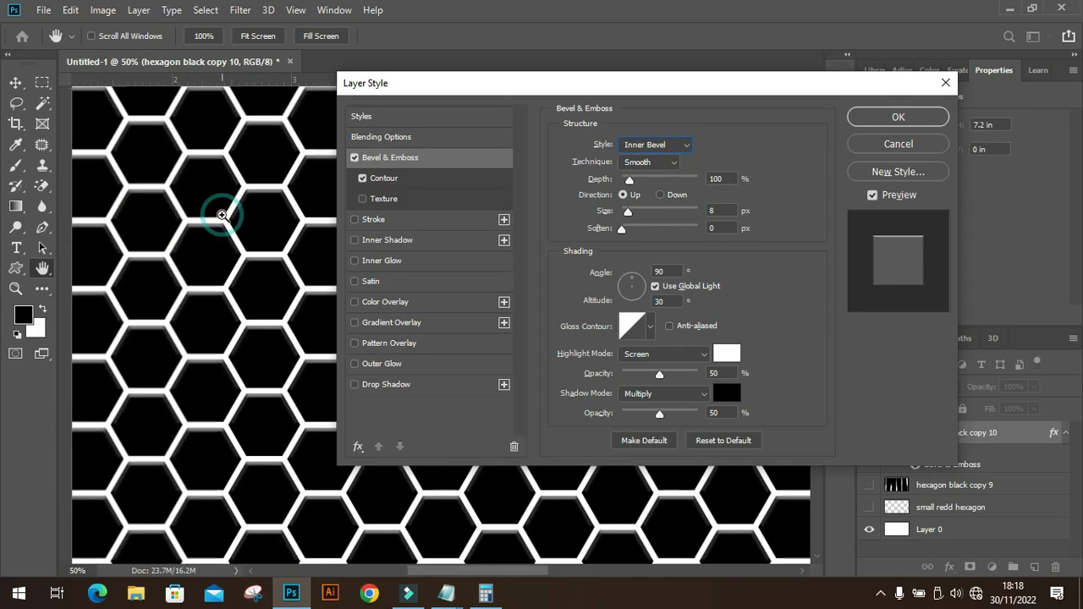
Set the bevel to 854% depth, 9 px size, 145° angle and 0° altitude, with slight softening
{"action": "left_click_drag", "start_coordinate": [657, 179], "coordinate": [665, 179]}
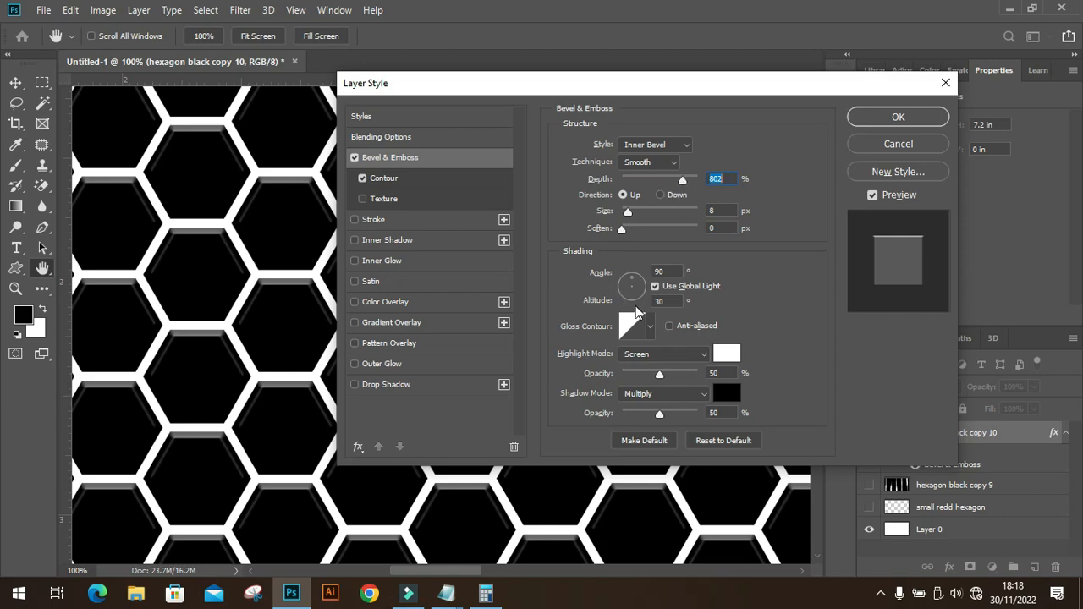
{"action": "left_click_drag", "start_coordinate": [626, 283], "coordinate": [621, 283]}
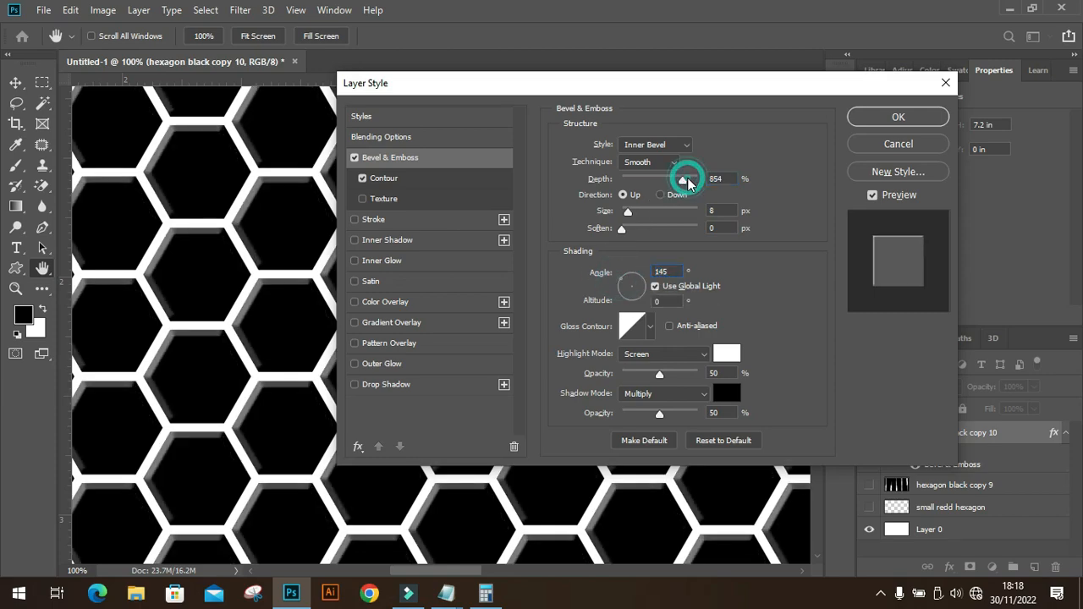
{"action": "left_click_drag", "start_coordinate": [645, 216], "coordinate": [629, 215]}
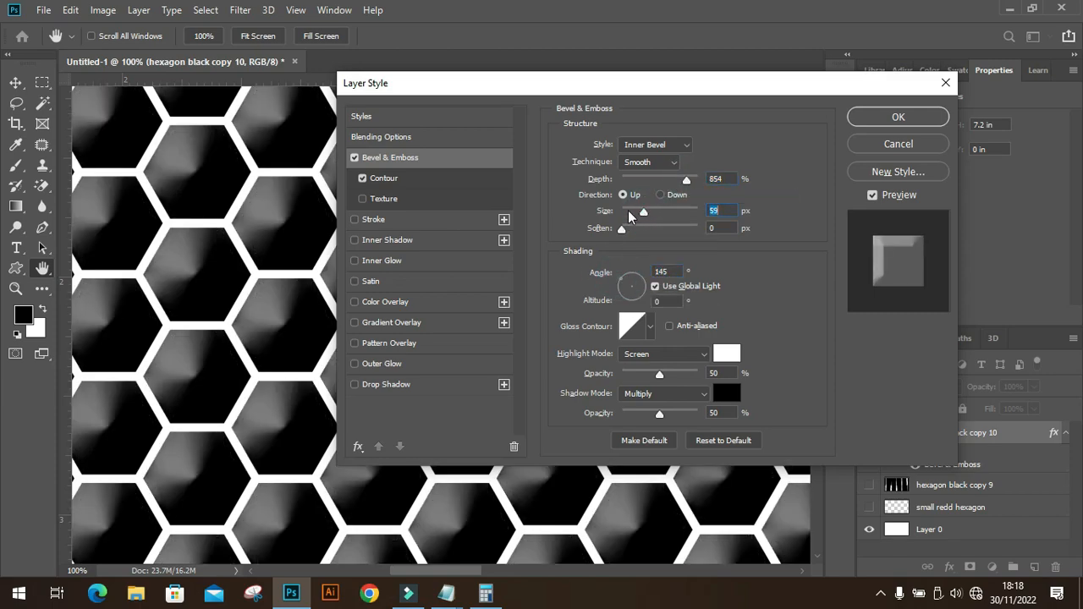
{"action": "type", "text": "8"}
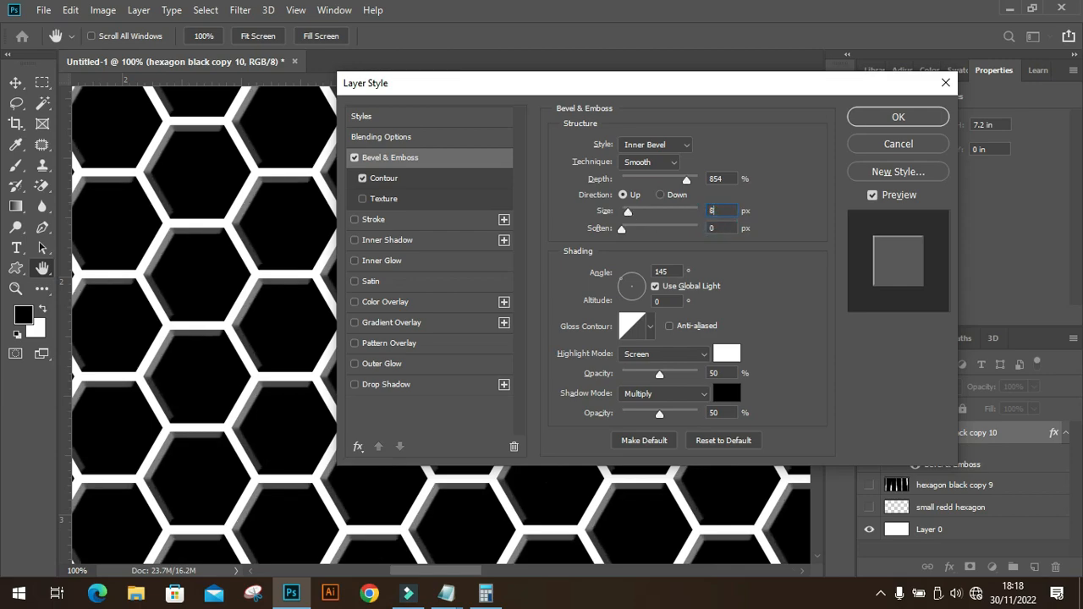
{"action": "type", "text": "992"}
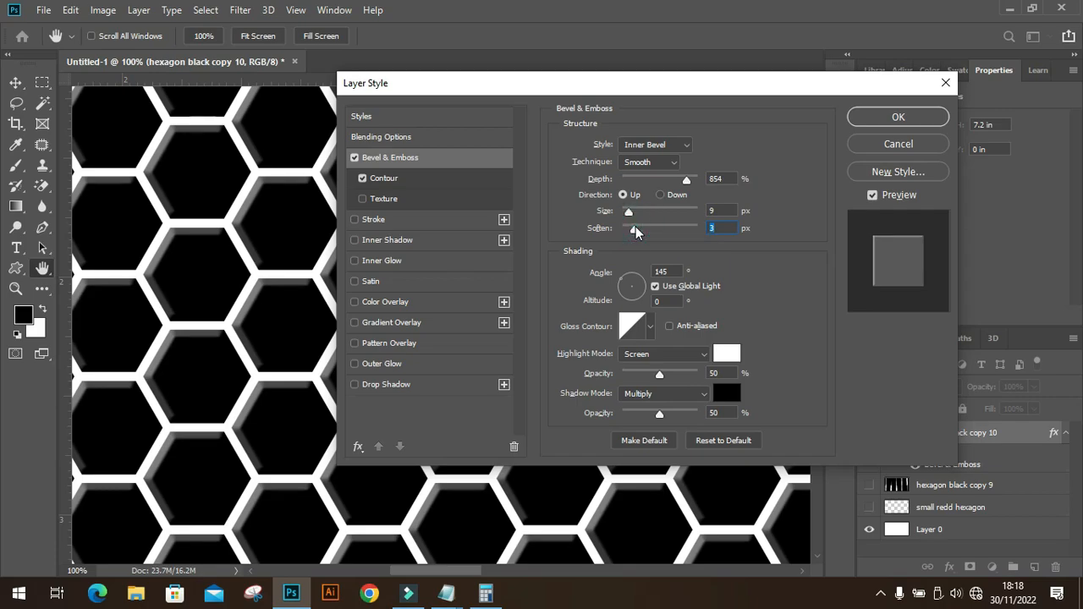
Check the bevel's highlight colour and try its technique options
{"action": "left_click", "coordinate": [733, 358]}
{"action": "left_click", "coordinate": [991, 174]}
{"action": "left_click", "coordinate": [649, 162]}
{"action": "left_click", "coordinate": [655, 174]}
{"action": "left_click", "coordinate": [658, 164]}
{"action": "left_click", "coordinate": [652, 175]}
Add a grainy Texture to the honeycomb's bevel with 35% scale and an increased positive depth, and apply the layer style
{"action": "left_click", "coordinate": [384, 198]}
{"action": "double_click", "coordinate": [645, 169]}
{"action": "left_click_drag", "start_coordinate": [617, 200], "coordinate": [640, 208]}
{"action": "left_click", "coordinate": [614, 213]}
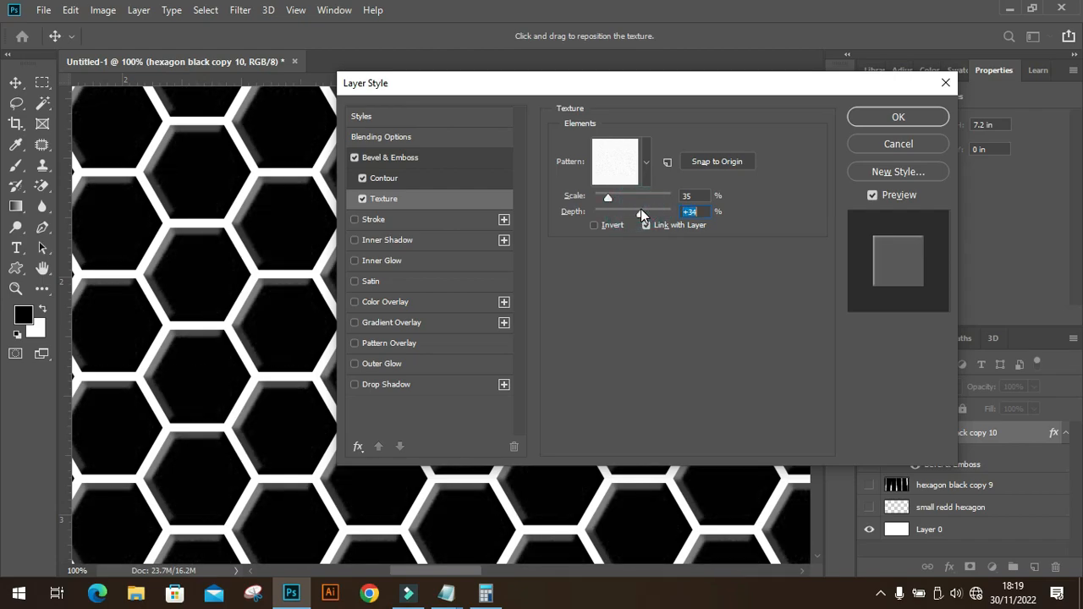
{"action": "left_click", "coordinate": [651, 211]}
{"action": "left_click", "coordinate": [893, 123]}
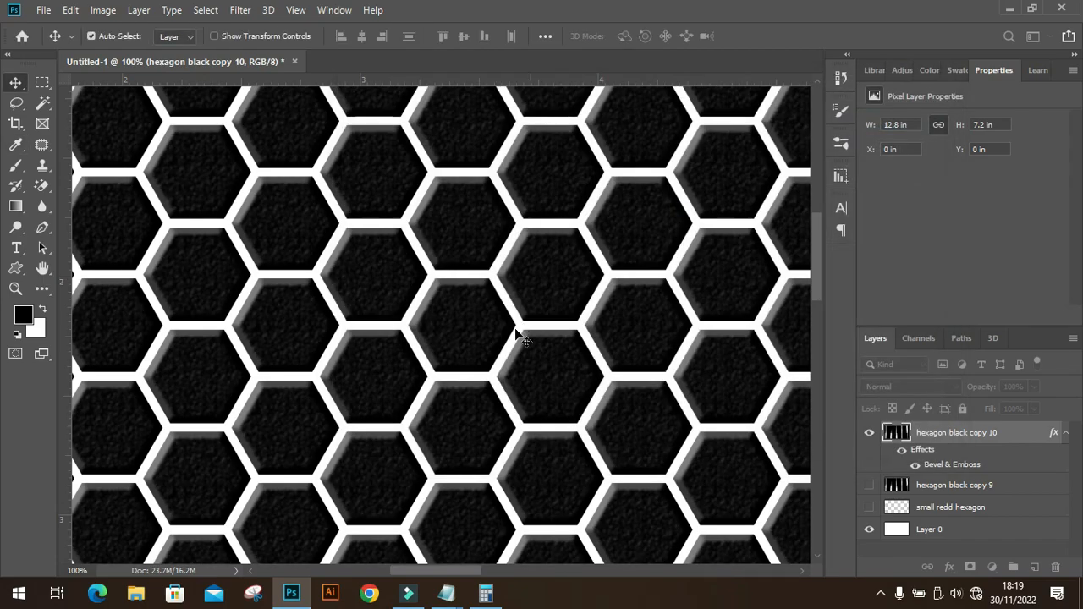
{"action": "scroll", "coordinate": [520, 323], "scroll_direction": "down", "scroll_amount": 5}
{"action": "left_click", "coordinate": [513, 317]}
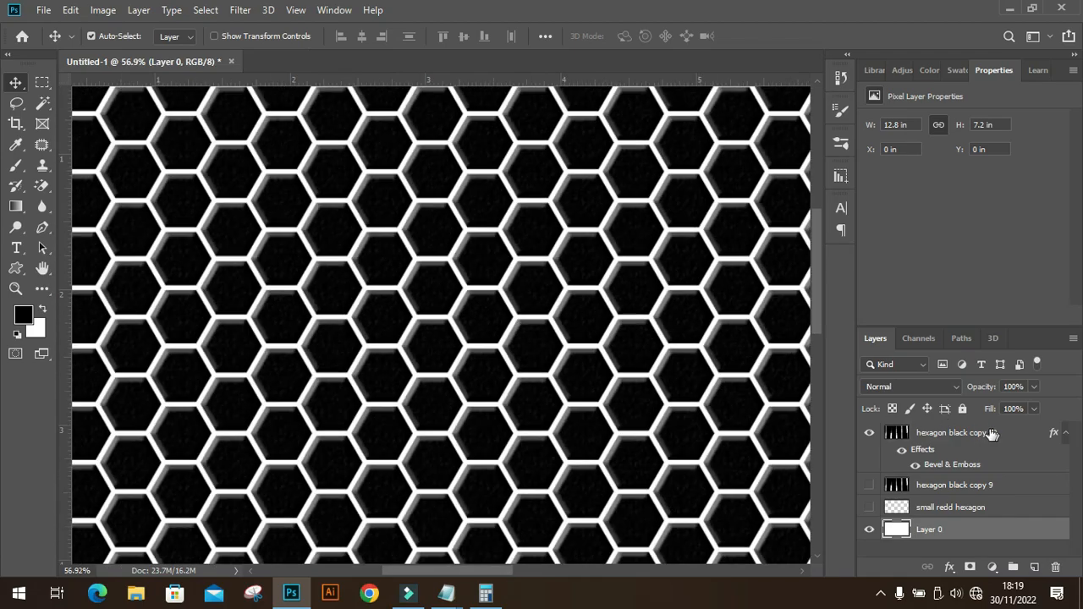
{"action": "left_click", "coordinate": [990, 433]}
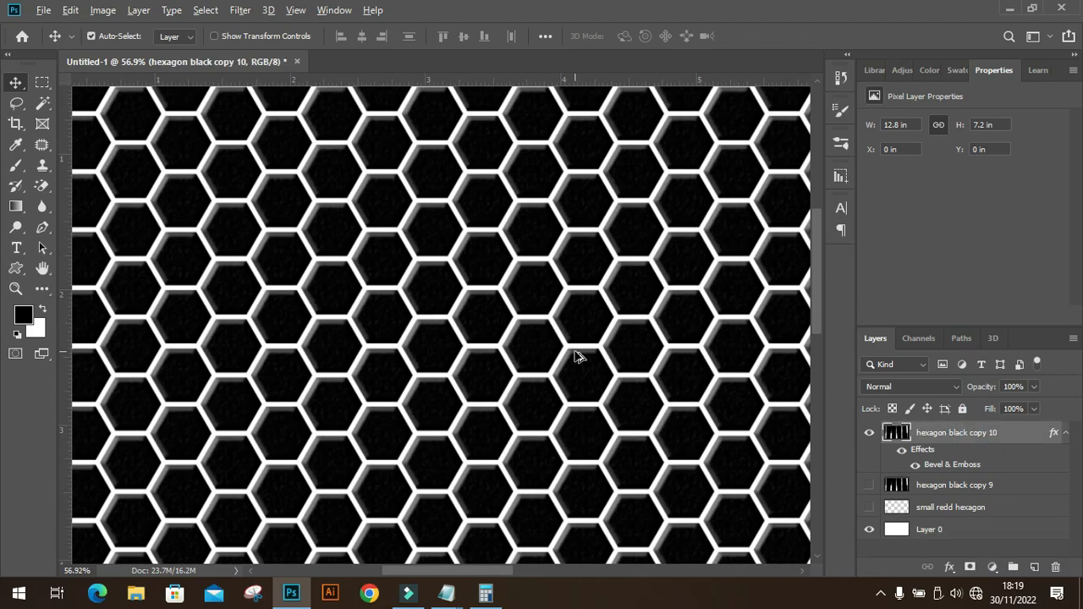
Select Layer 0 and place a vertical and a horizontal guide crossing at the canvas centre
{"action": "scroll", "coordinate": [576, 356], "scroll_direction": "down", "scroll_amount": 6}
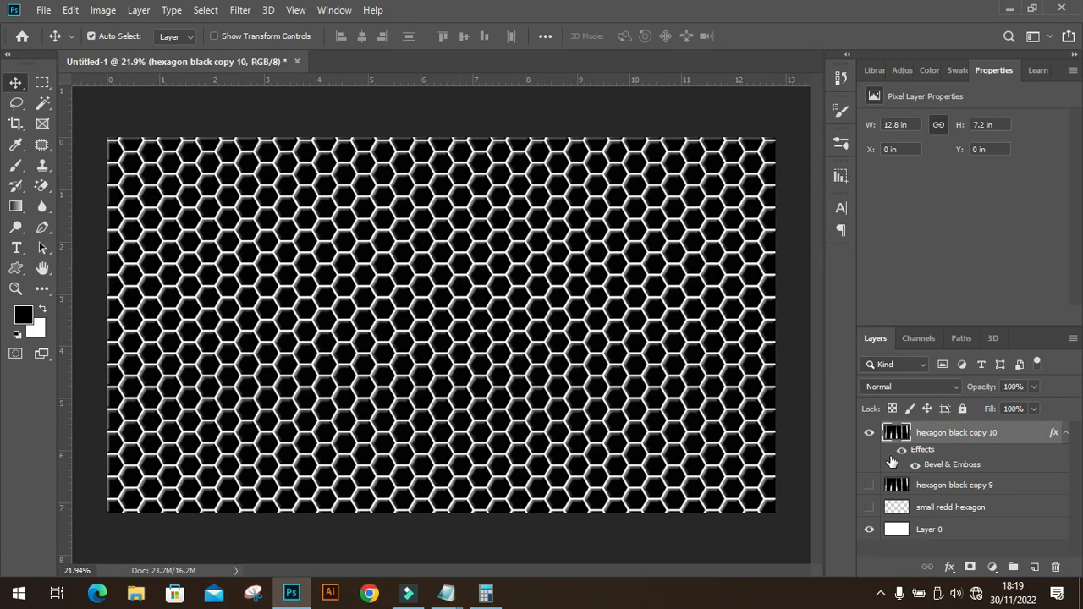
{"action": "left_click", "coordinate": [958, 529]}
{"action": "left_click", "coordinate": [16, 205]}
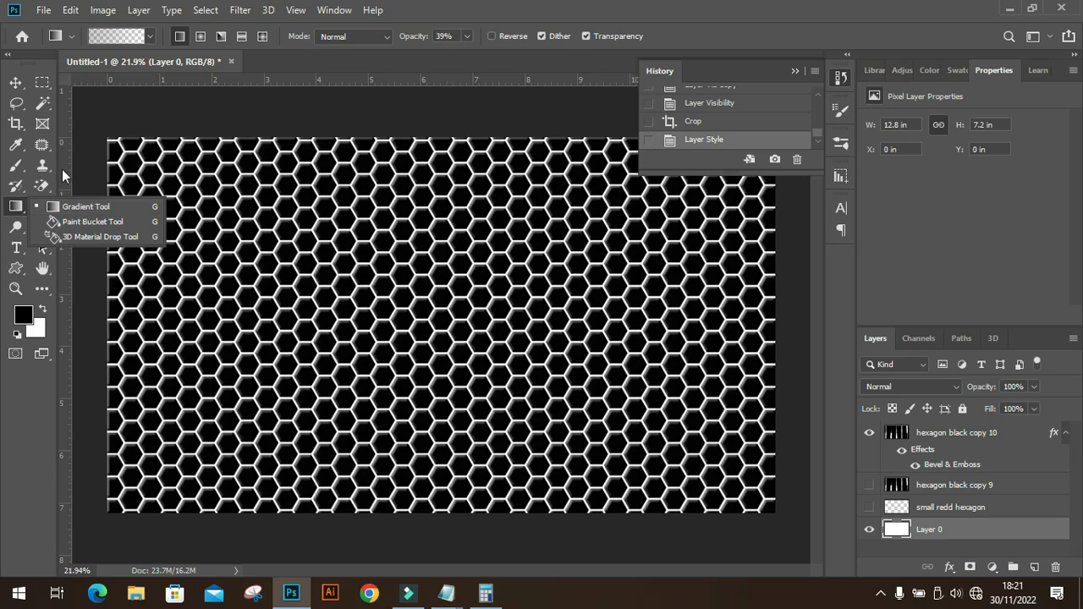
{"action": "left_click_drag", "start_coordinate": [65, 176], "coordinate": [463, 207]}
{"action": "left_click_drag", "start_coordinate": [451, 304], "coordinate": [451, 324]}
Show only Layer 0 and fill it with a radial red-to-black gradient at 100% opacity, from the guide intersection outward
{"action": "right_click", "coordinate": [18, 208]}
{"action": "left_click", "coordinate": [150, 36]}
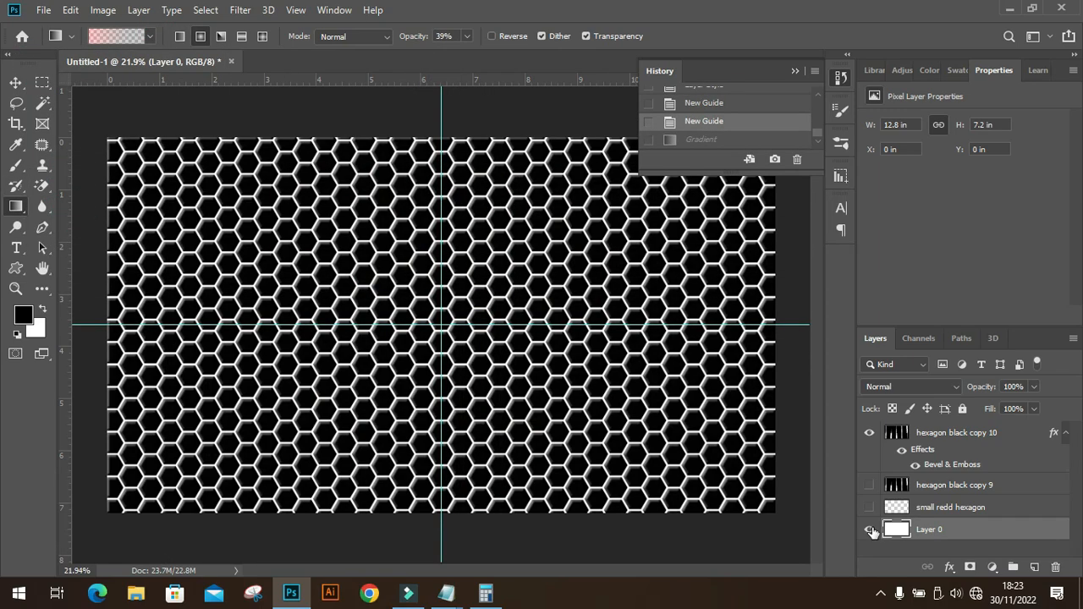
{"action": "left_click", "coordinate": [869, 533], "text": "alt"}
{"action": "left_click_drag", "start_coordinate": [441, 317], "coordinate": [826, 492]}
{"action": "left_click_drag", "start_coordinate": [763, 464], "coordinate": [768, 495]}
{"action": "key", "text": "ctrl+z"}
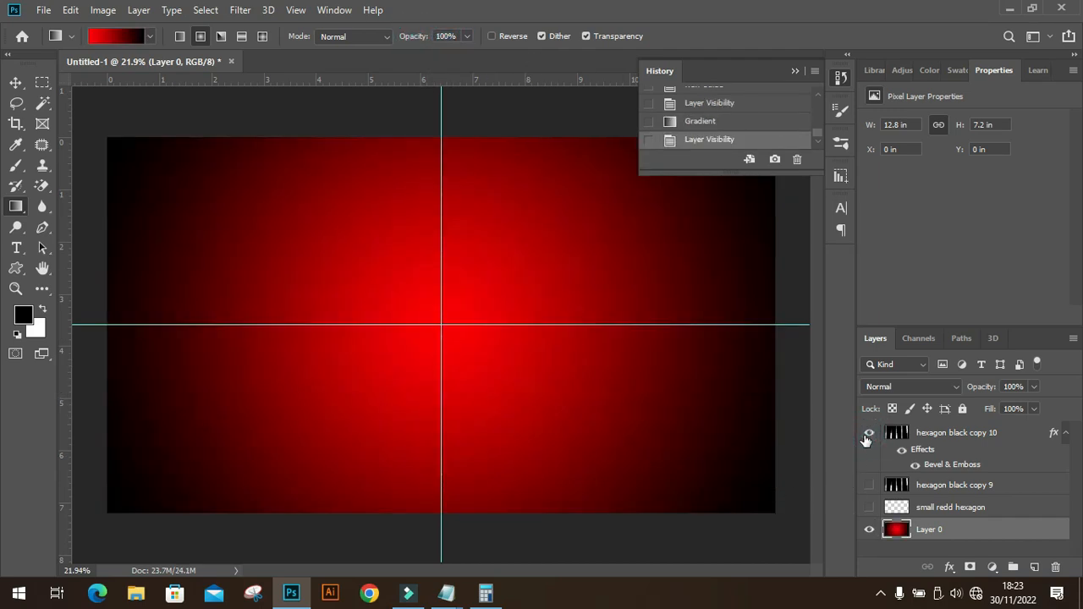
Show the honeycomb layer over the red gradient, collapse the history list and switch back to the Move tool
{"action": "left_click", "coordinate": [868, 434]}
{"action": "left_click", "coordinate": [868, 434]}
{"action": "left_click", "coordinate": [868, 433]}
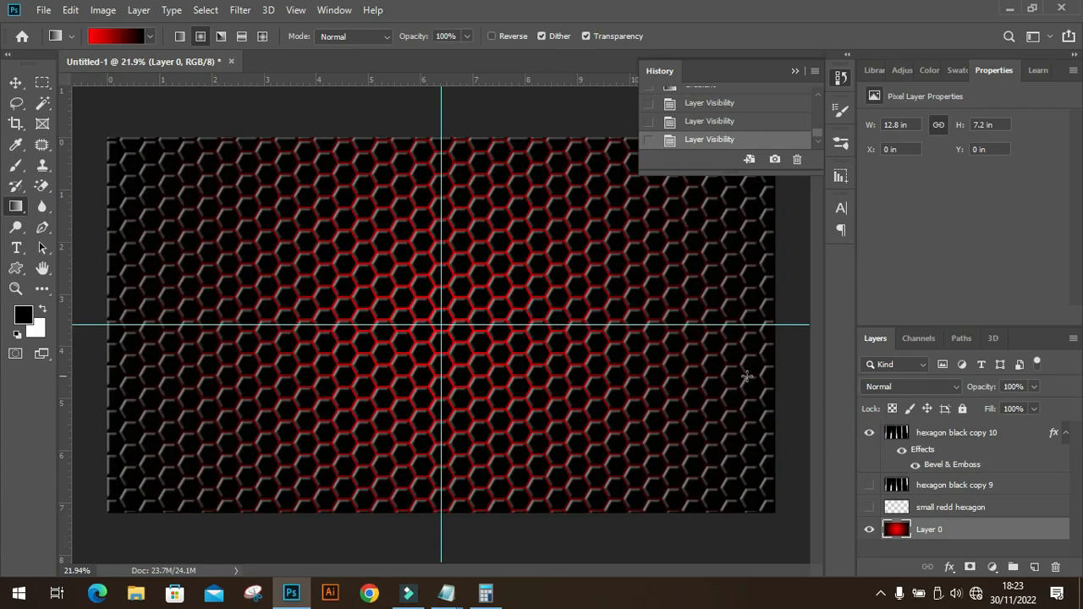
{"action": "left_click", "coordinate": [794, 70]}
{"action": "left_click", "coordinate": [15, 82]}
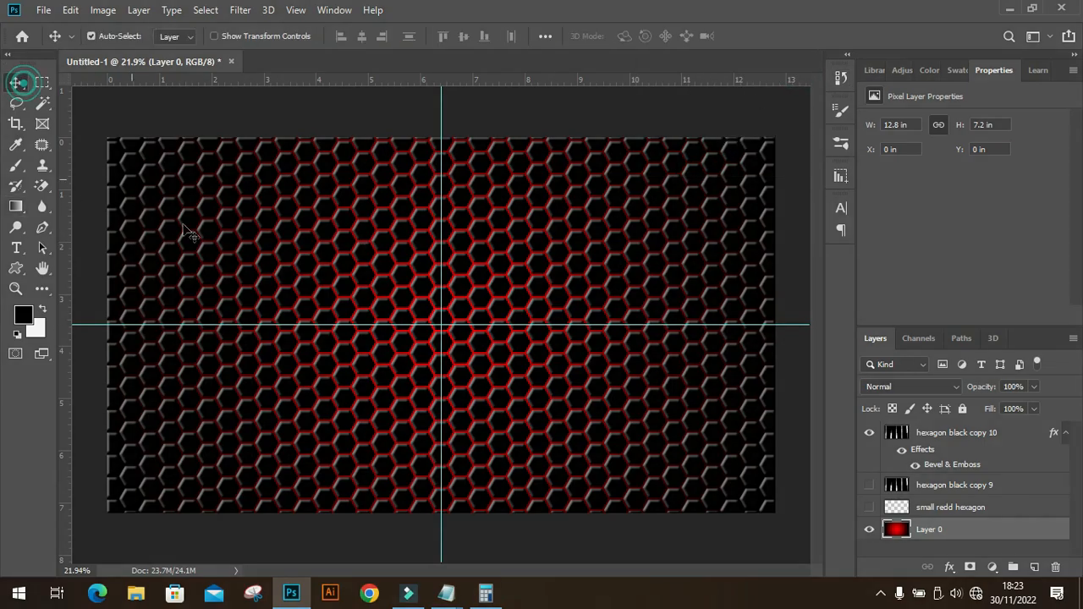